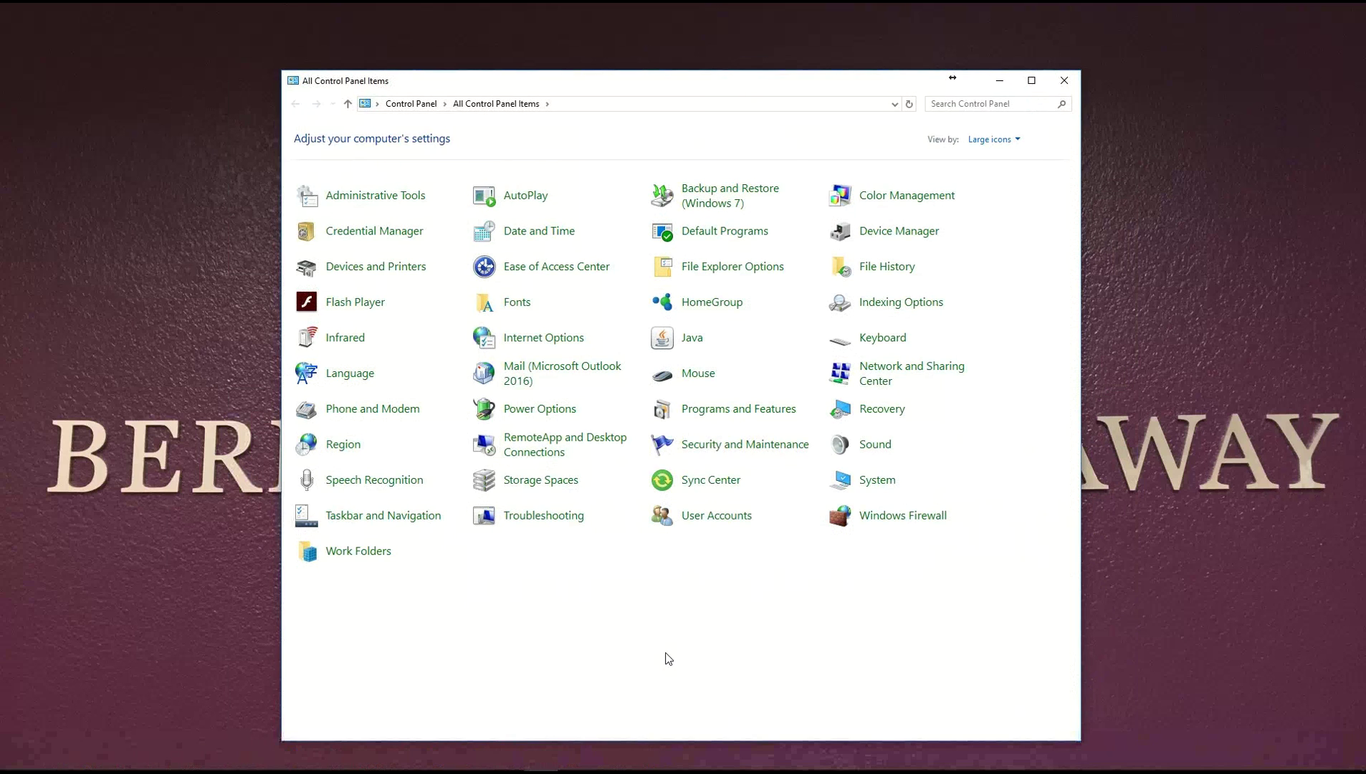
Open the BHHS mail profile's Email Accounts list from the Mail applet's profiles.
{"action": "left_click", "coordinate": [553, 372]}
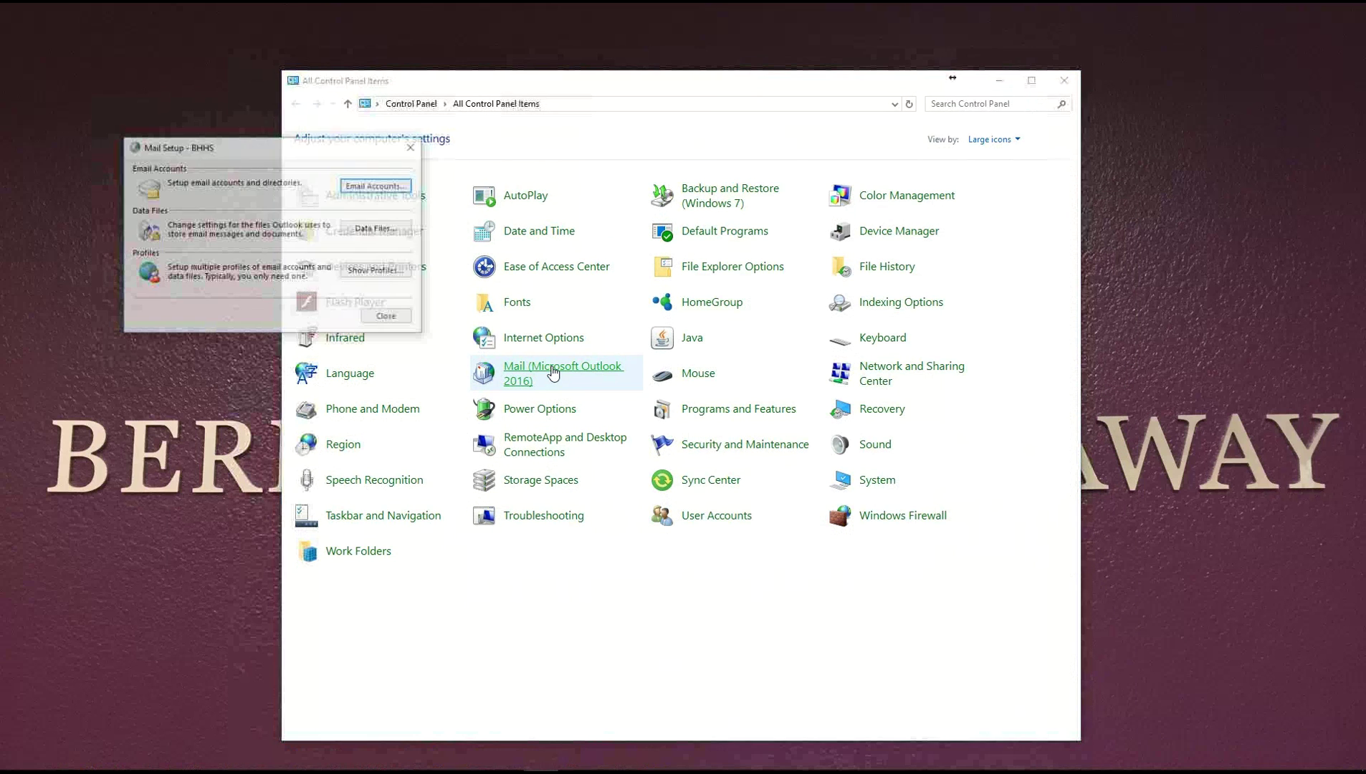
{"action": "left_click", "coordinate": [368, 271]}
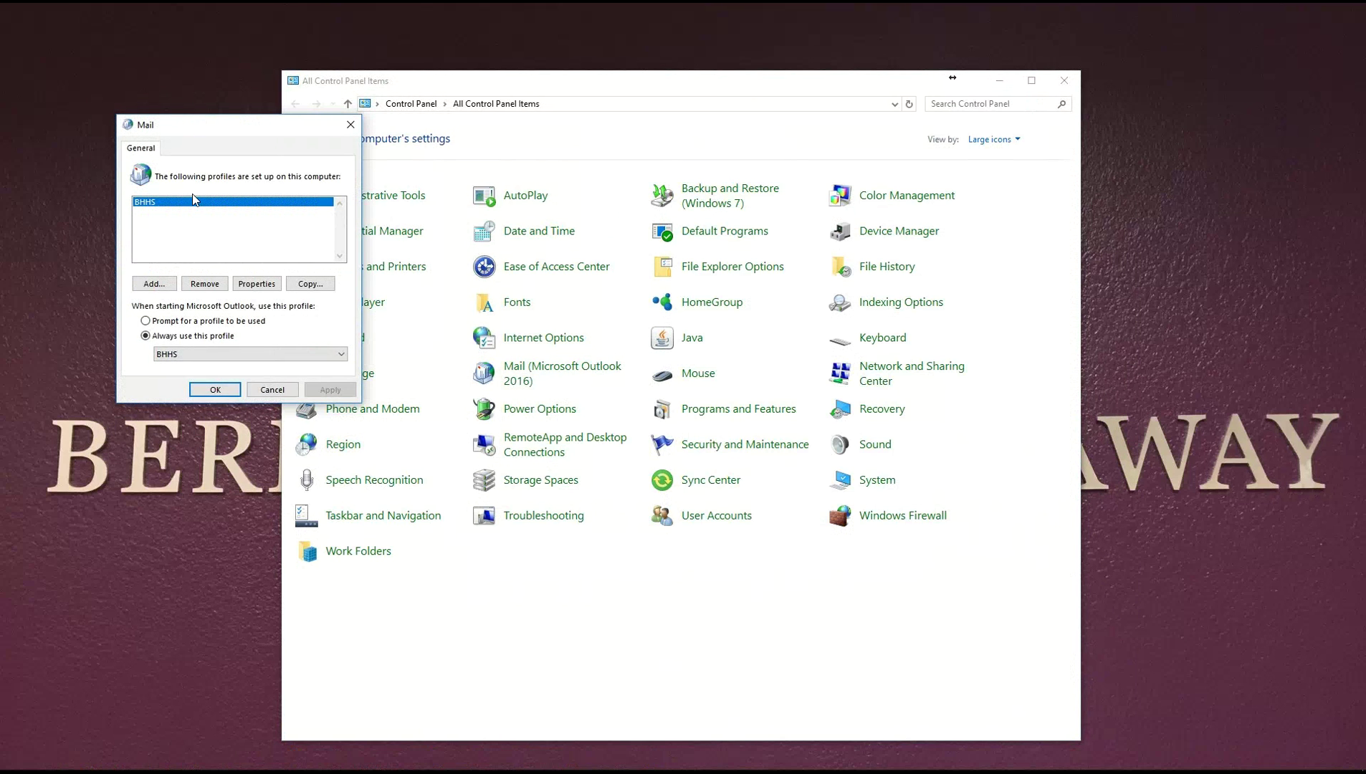
{"action": "double_click", "coordinate": [191, 206]}
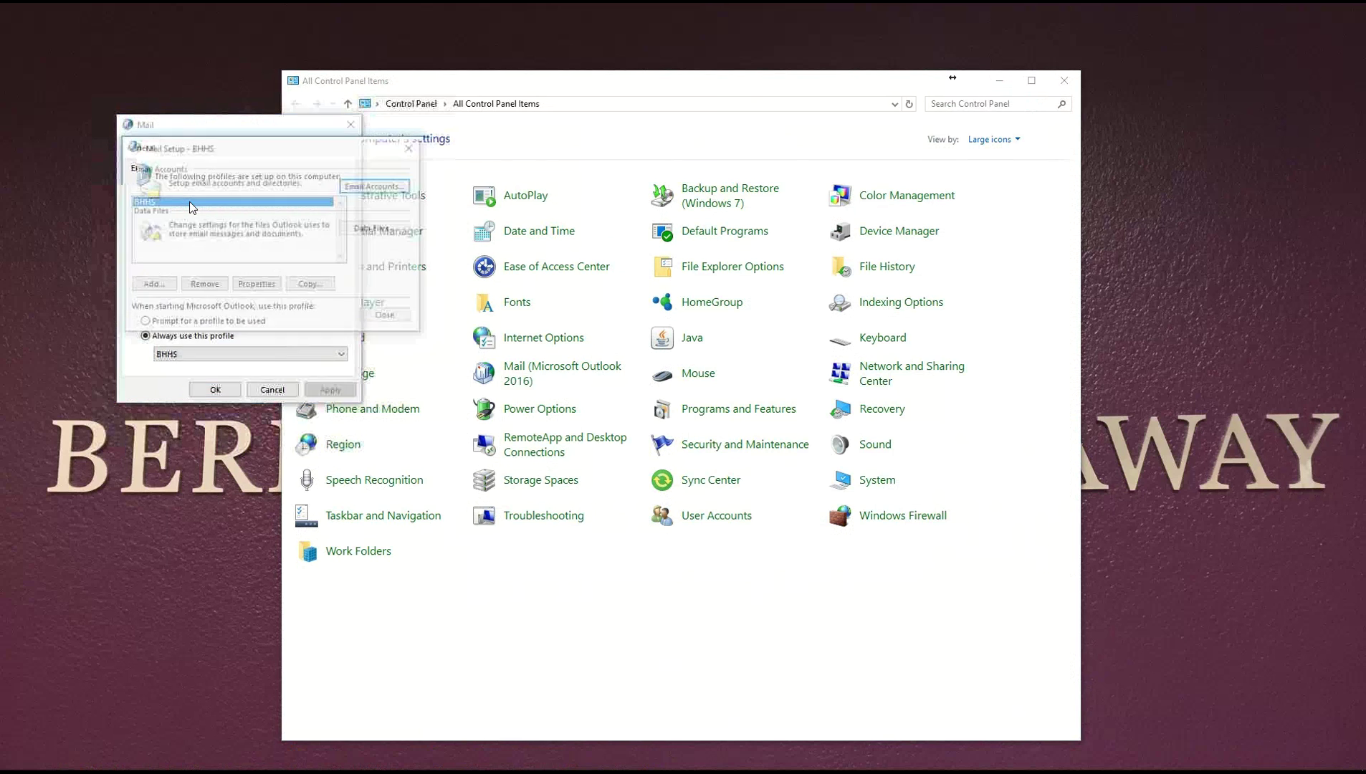
{"action": "left_click", "coordinate": [367, 187]}
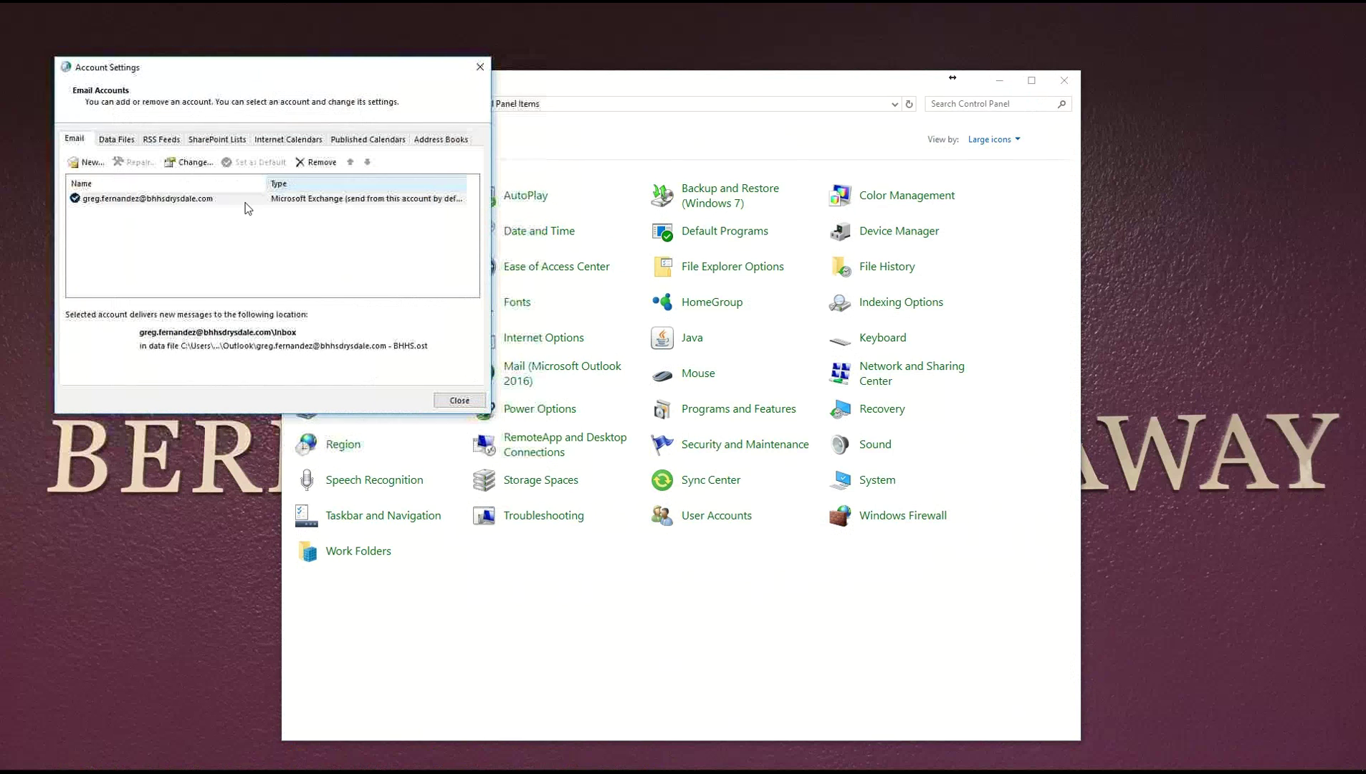
Start a new account and enter the second mailbox's display name, e-mail address and password.
{"action": "left_click", "coordinate": [93, 164]}
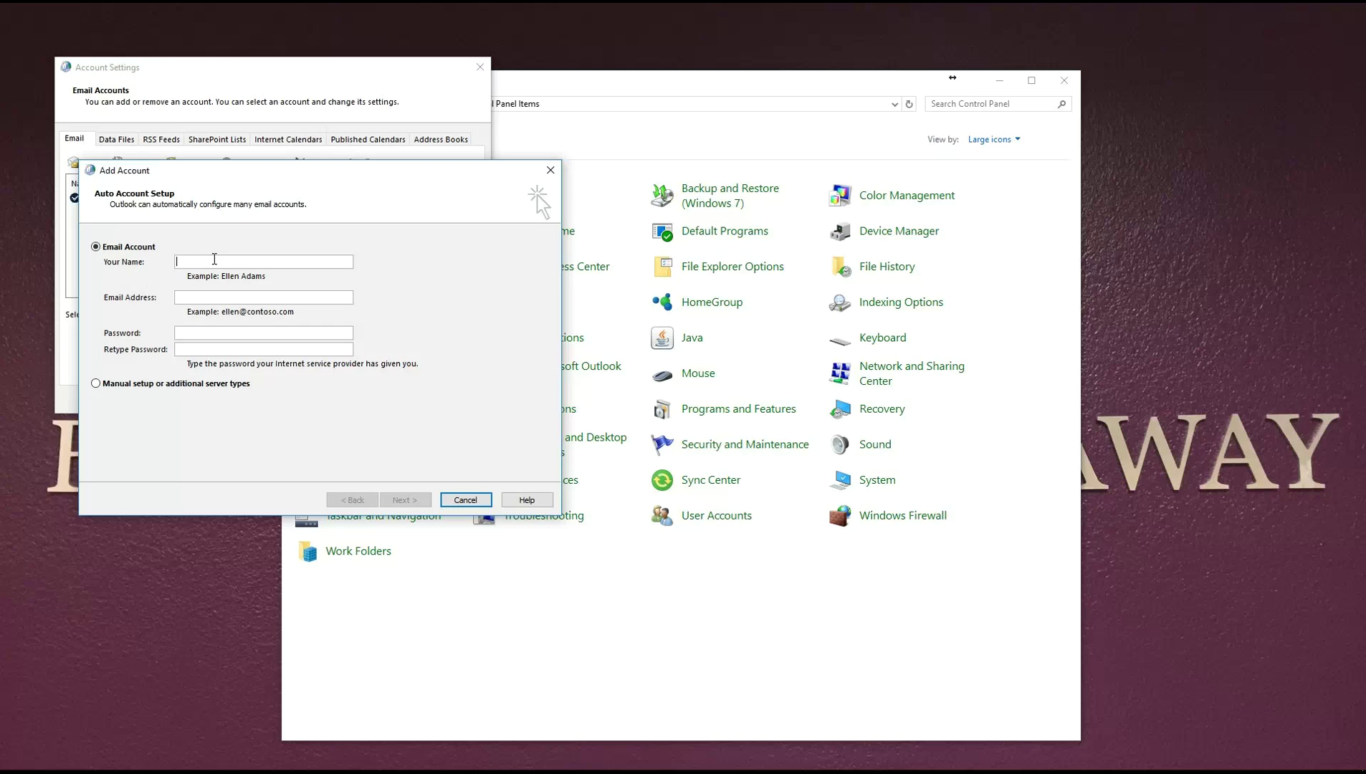
{"action": "type", "text": "P"}
{"action": "type", "text": "st Tes"}
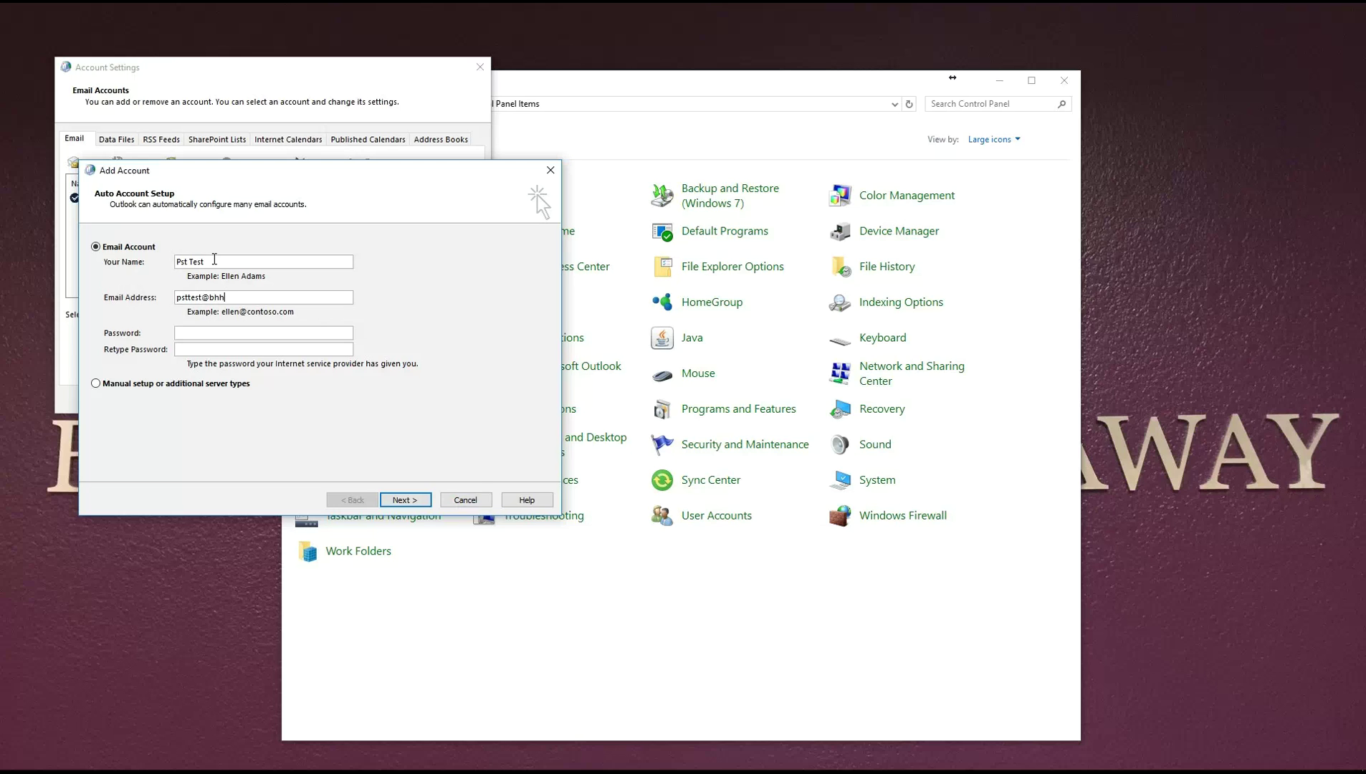
{"action": "type", "text": "*******"}
{"action": "type", "text": "*"}
{"action": "type", "text": "******"}
Submit the new Exchange account, enter and remember its password, and finish setup.
{"action": "left_click", "coordinate": [409, 500]}
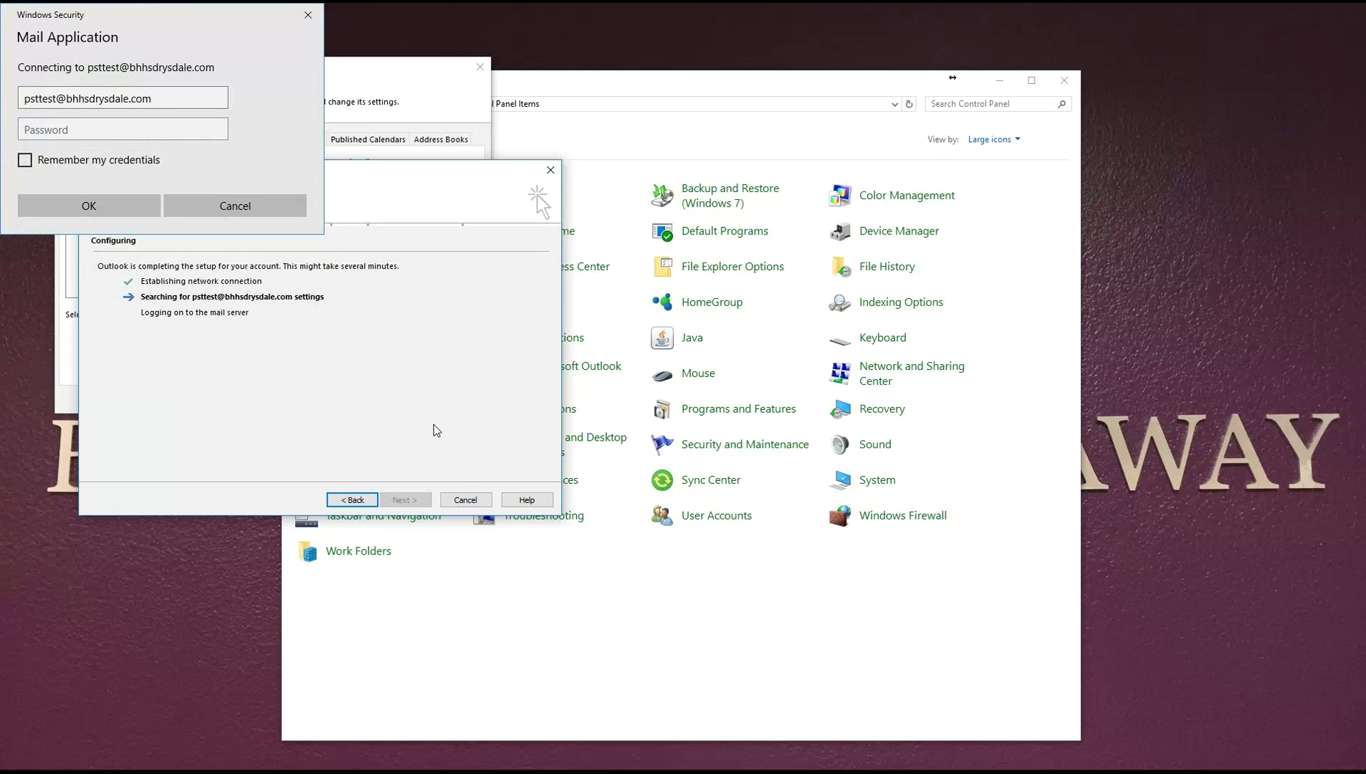
{"action": "left_click", "coordinate": [25, 162]}
{"action": "left_click", "coordinate": [72, 136]}
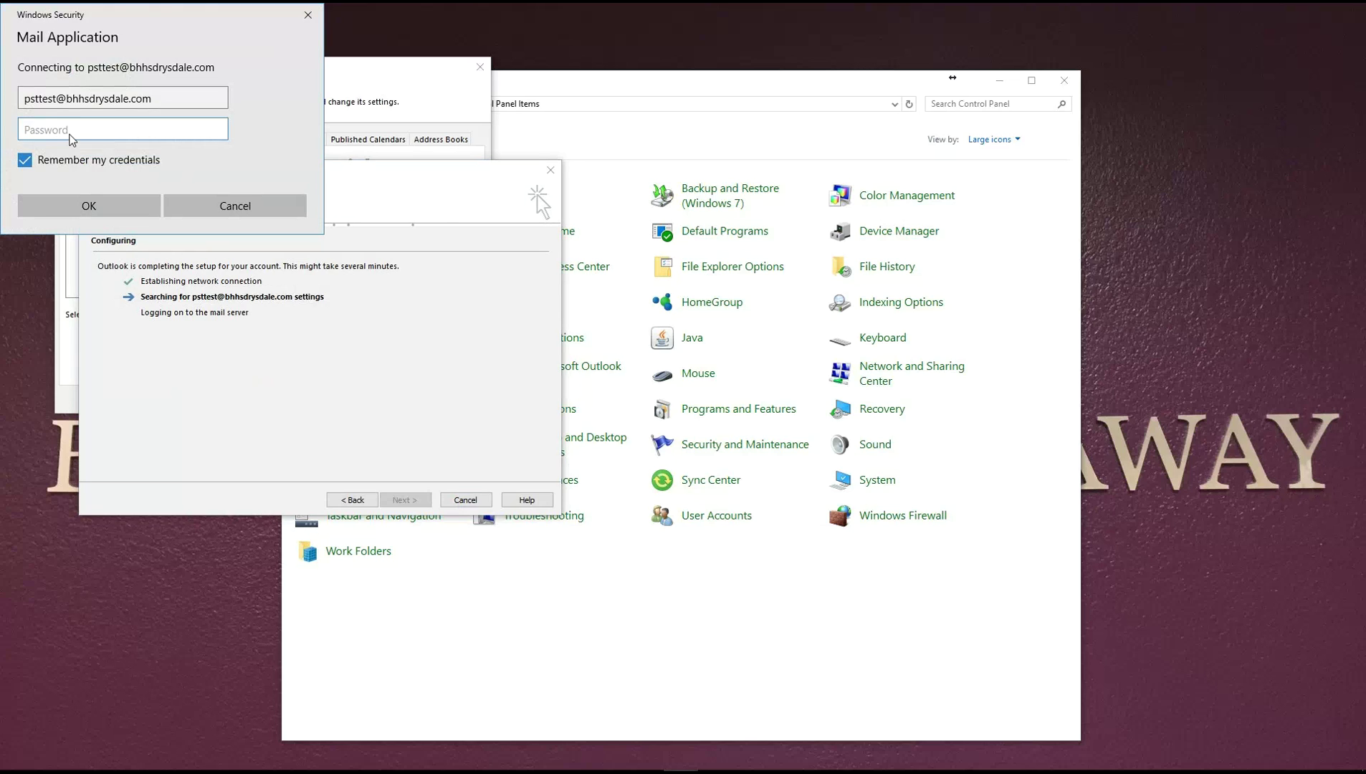
{"action": "type", "text": "••••••••"}
{"action": "left_click", "coordinate": [99, 207]}
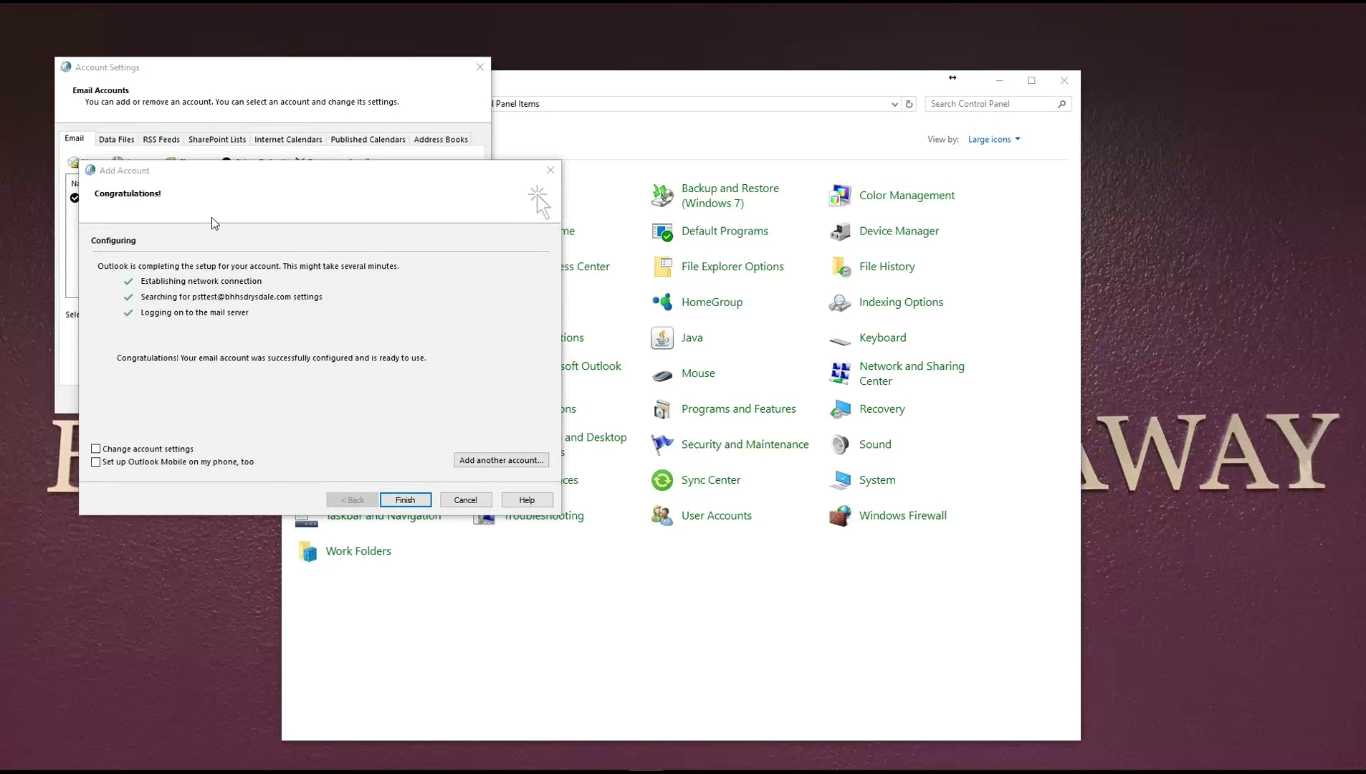
{"action": "left_click", "coordinate": [403, 500]}
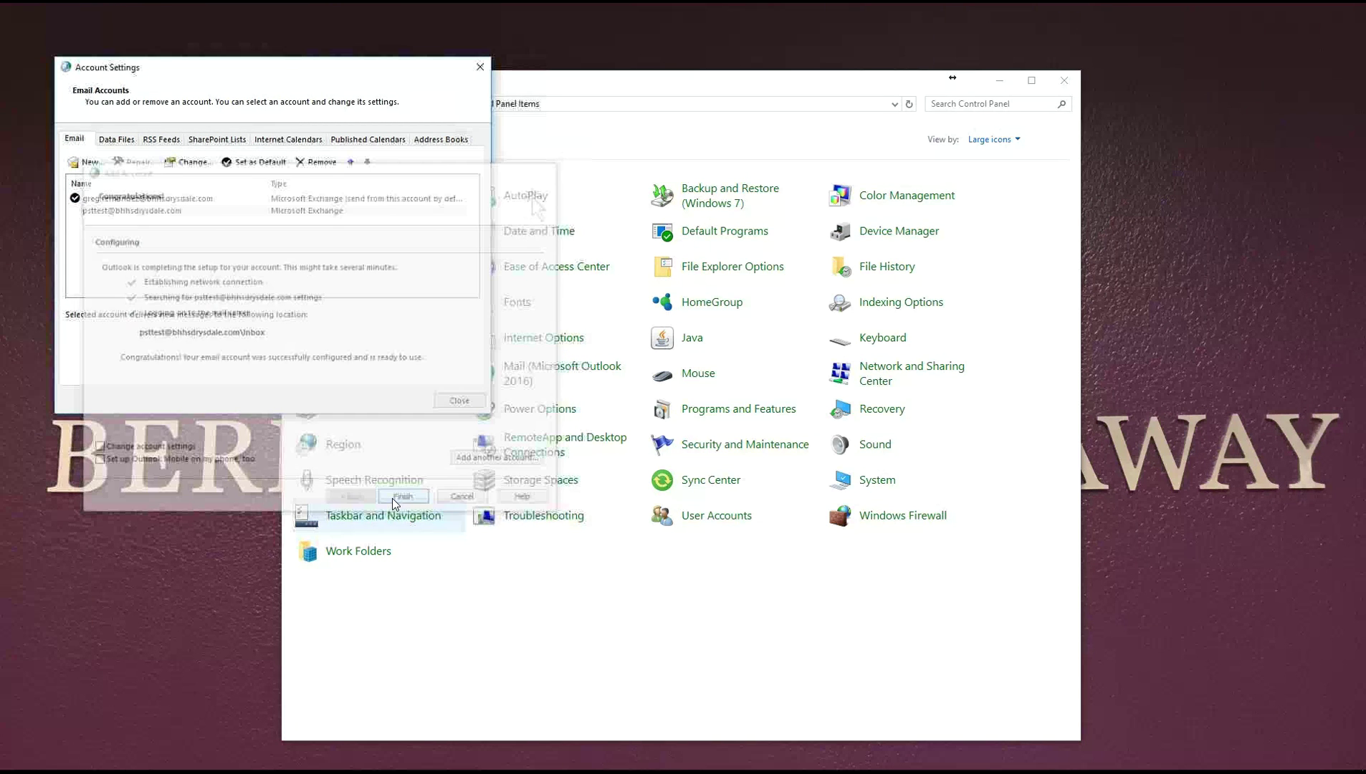
Close Account Settings, Mail Setup, the Mail profiles window and Control Panel.
{"action": "left_click", "coordinate": [459, 400]}
{"action": "left_click", "coordinate": [387, 318]}
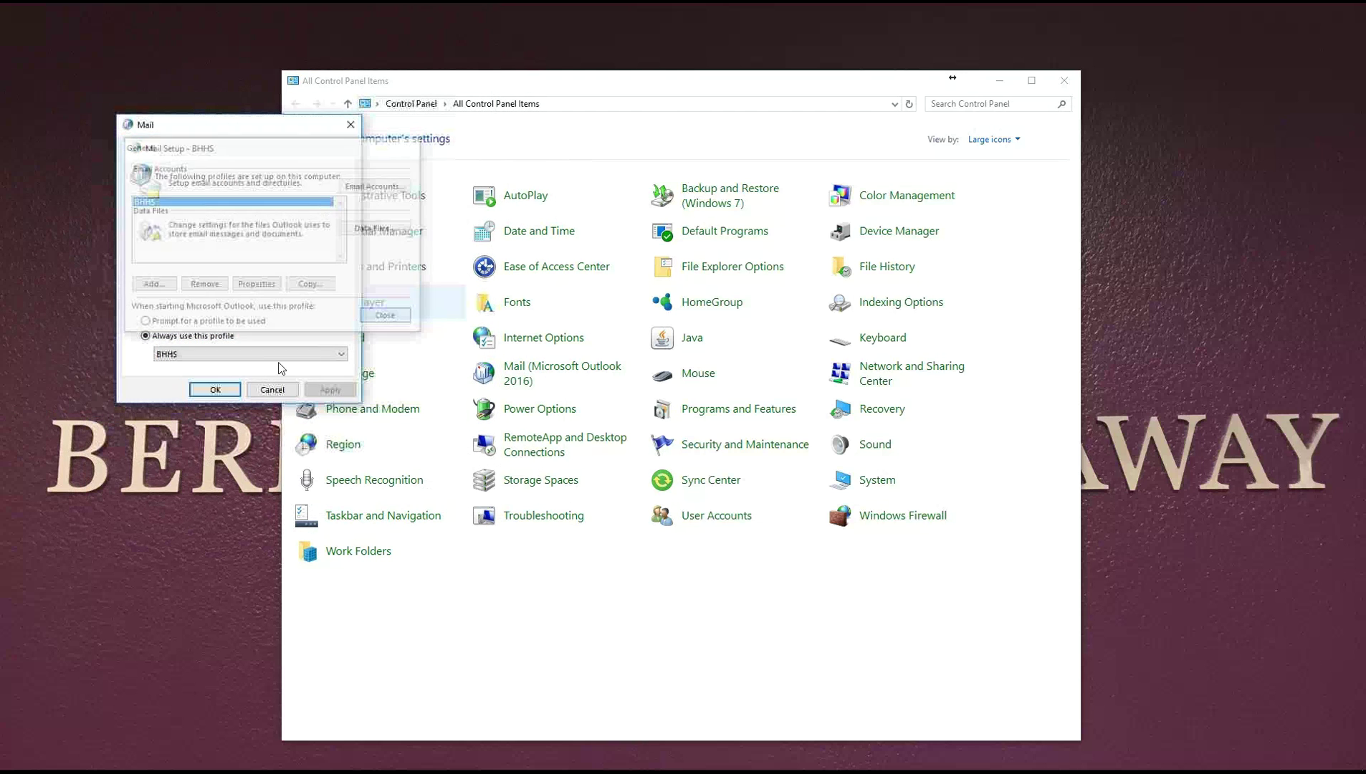
{"action": "left_click", "coordinate": [351, 125]}
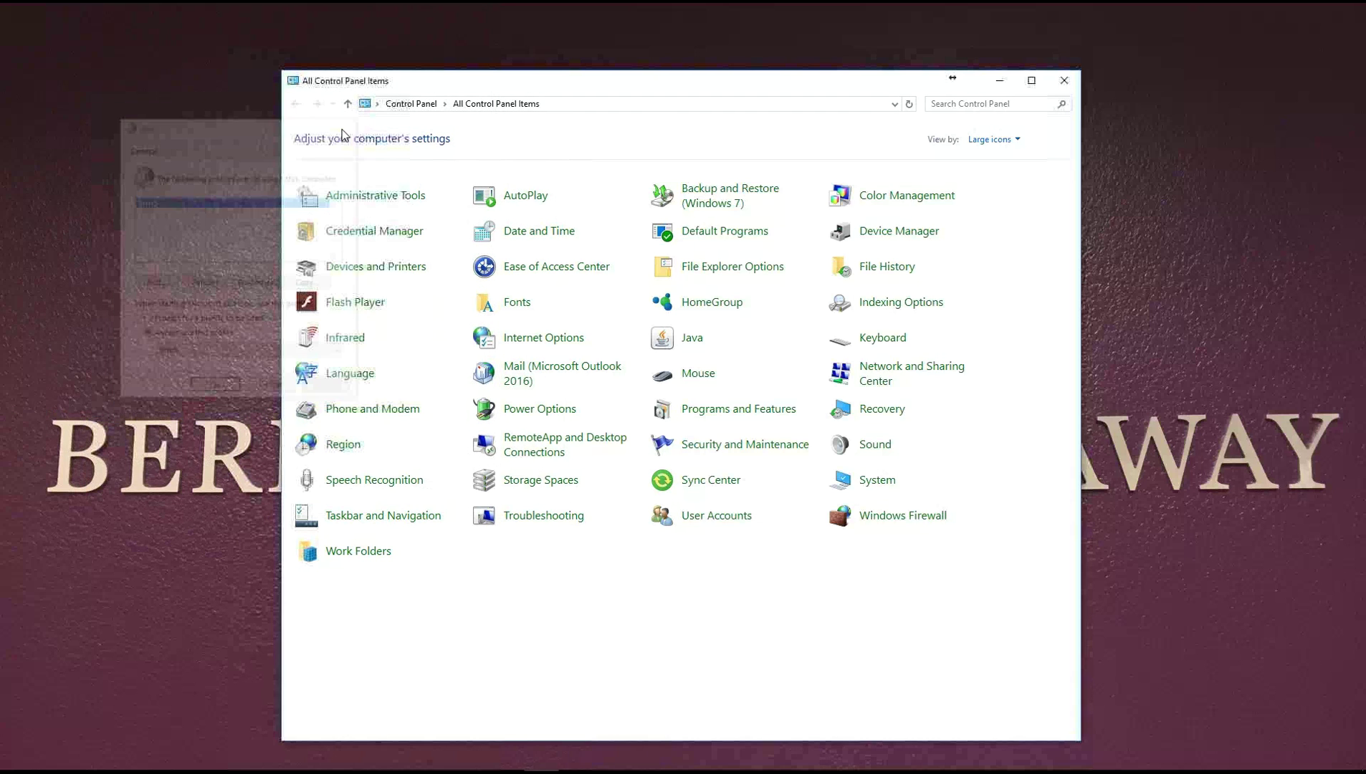
{"action": "left_click", "coordinate": [1064, 83]}
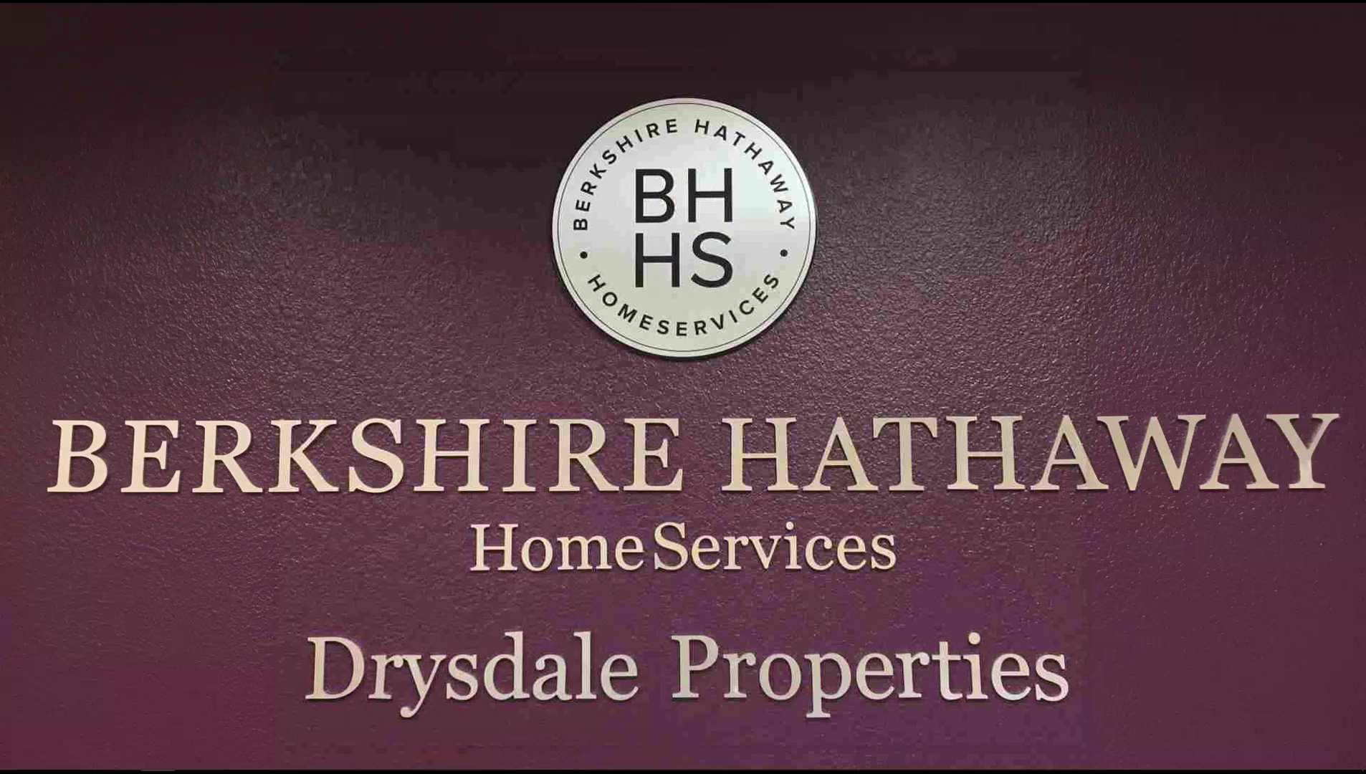
Launch Outlook 2016 from the taskbar so the Inbox loads.
{"action": "left_click", "coordinate": [230, 759]}
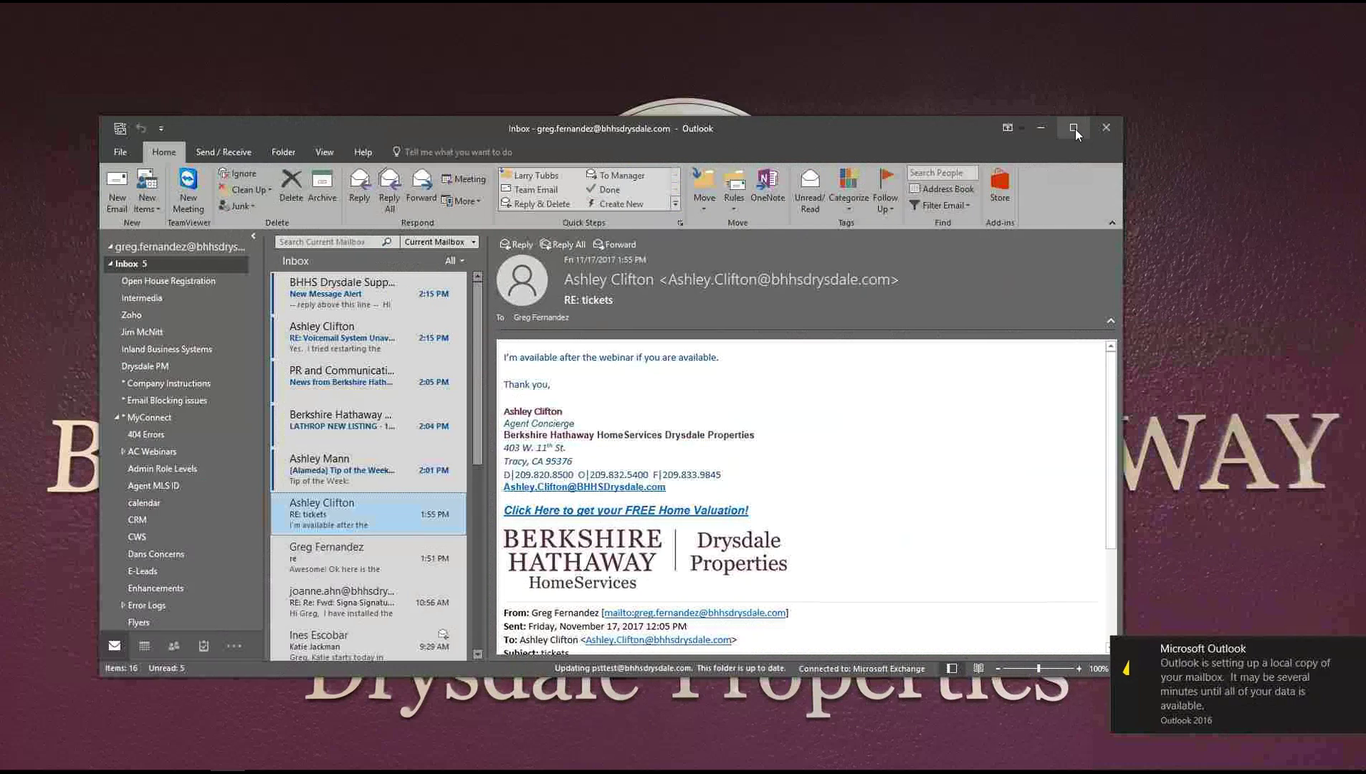
Maximize Outlook, collapse the Inbox, expand the psttest mailbox folders, and dismiss the reminders.
{"action": "left_click", "coordinate": [1073, 128]}
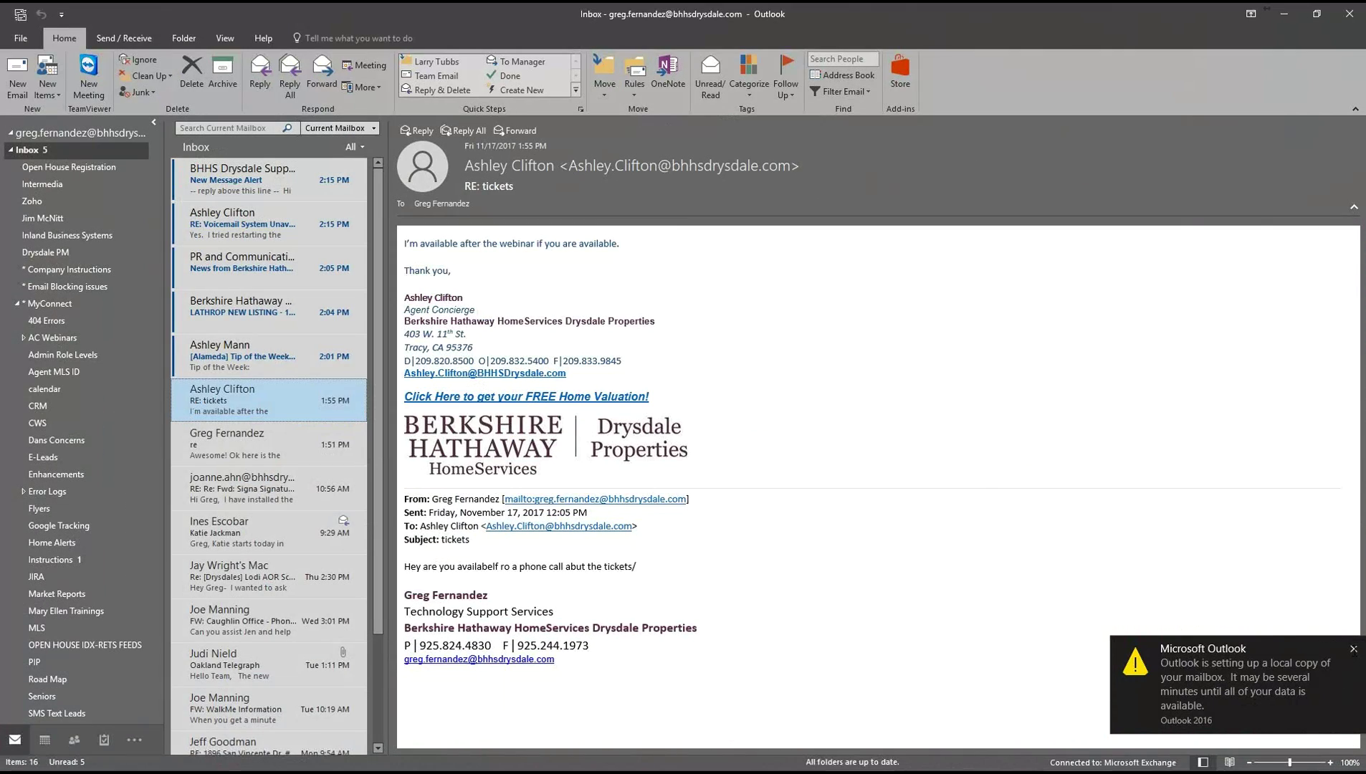
{"action": "left_click", "coordinate": [10, 151]}
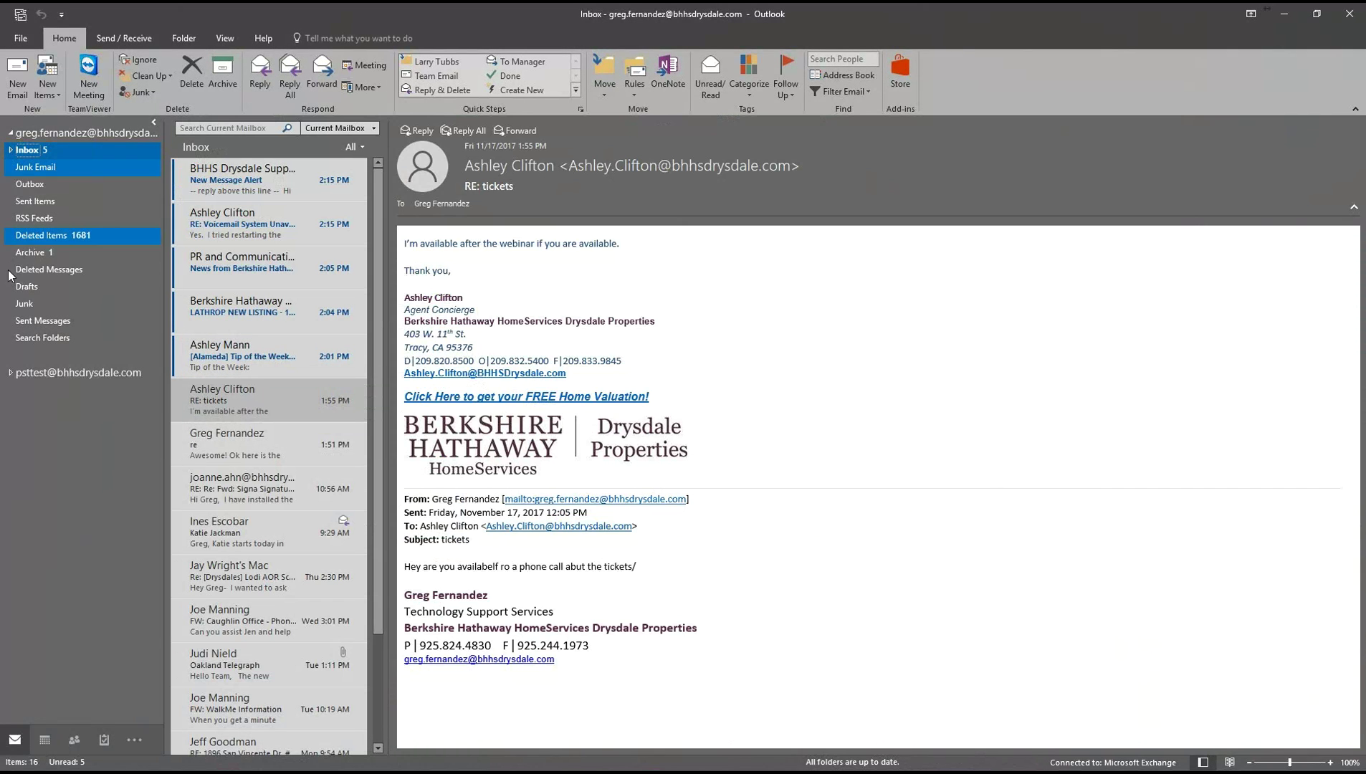
{"action": "left_click", "coordinate": [11, 374]}
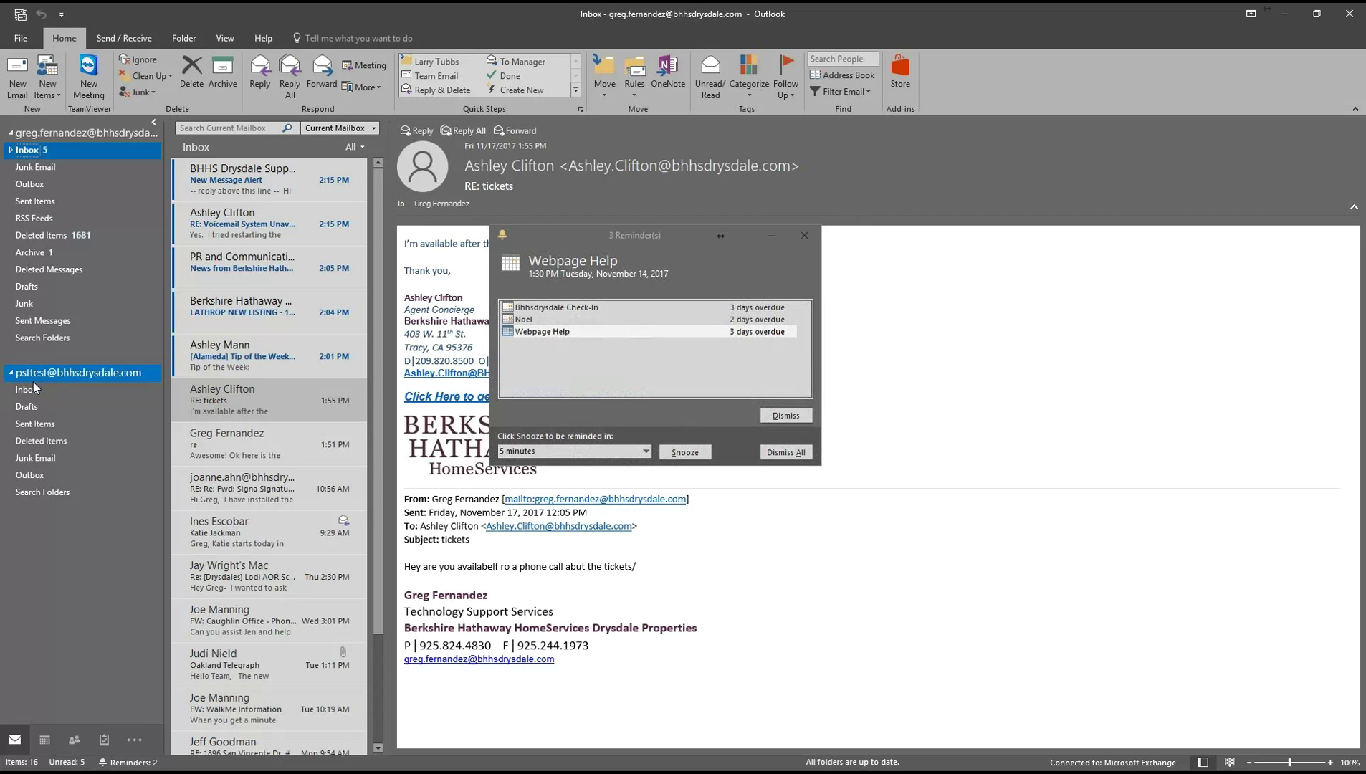
{"action": "left_click", "coordinate": [810, 236]}
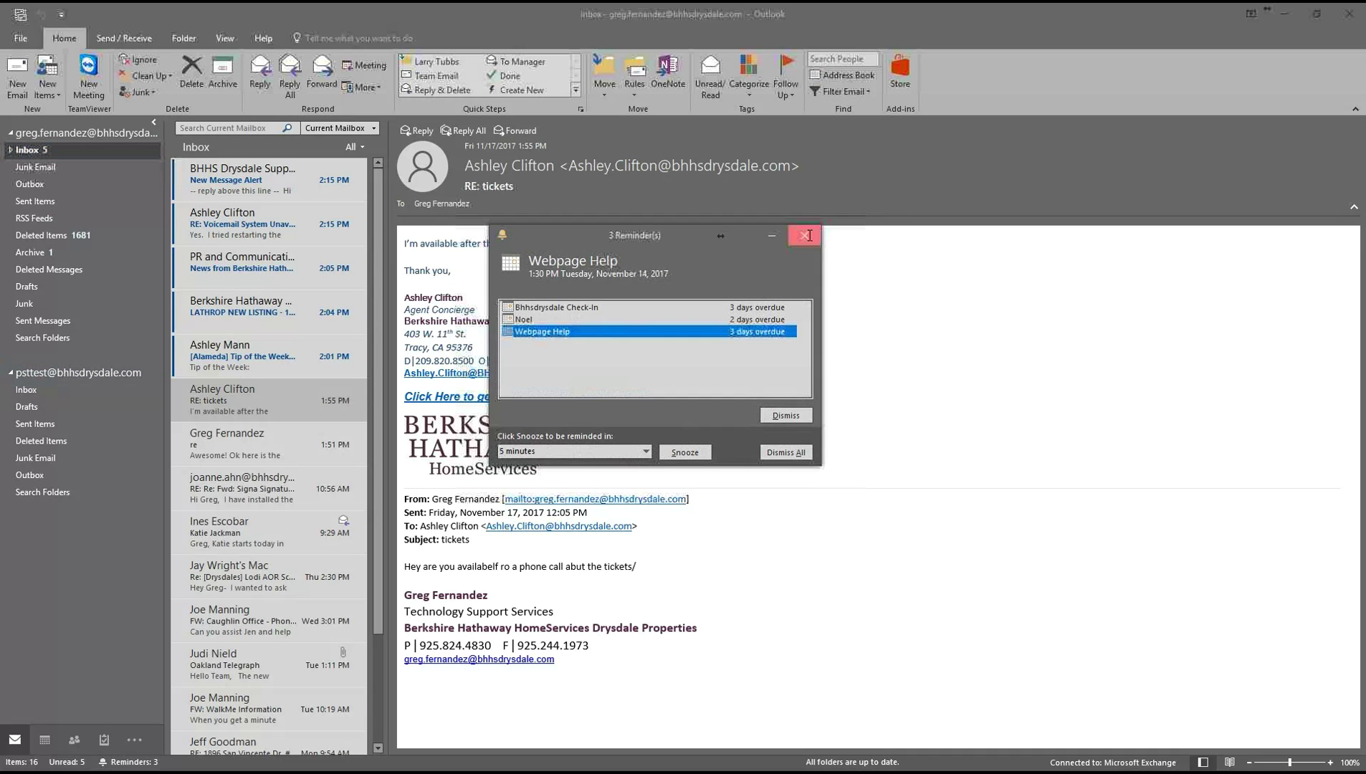
{"action": "left_click", "coordinate": [810, 235]}
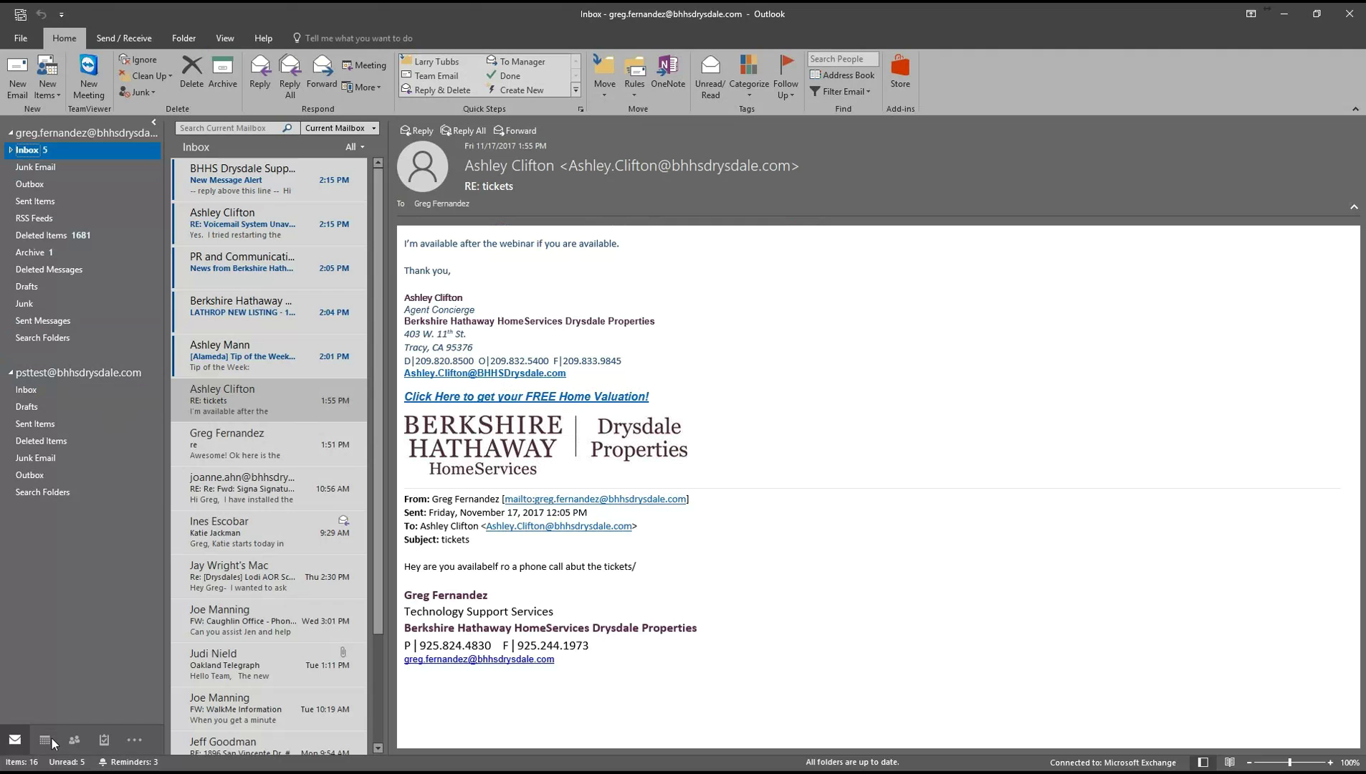
Switch to Calendar and show the psttest calendar beside the main one in November month view.
{"action": "mouse_move", "coordinate": [52, 744]}
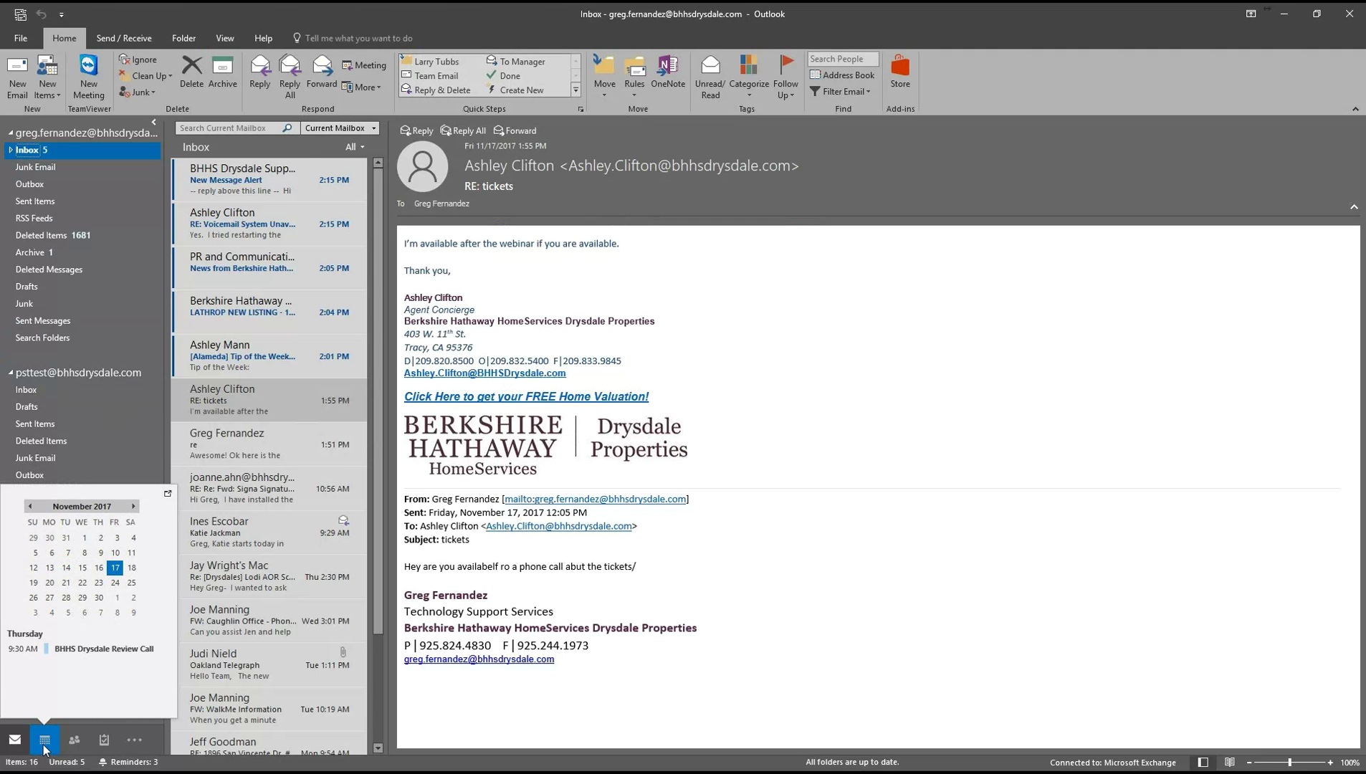
{"action": "left_click", "coordinate": [44, 746]}
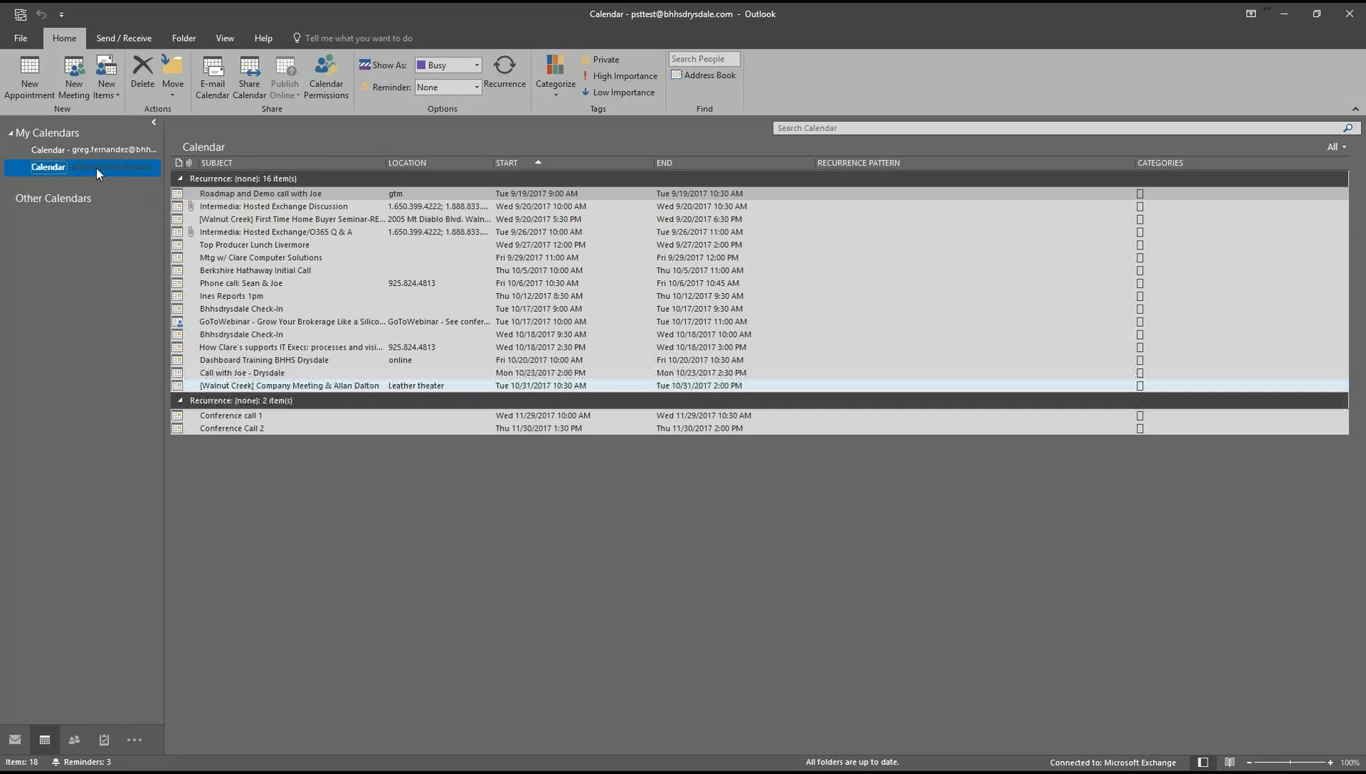
{"action": "left_click", "coordinate": [98, 168]}
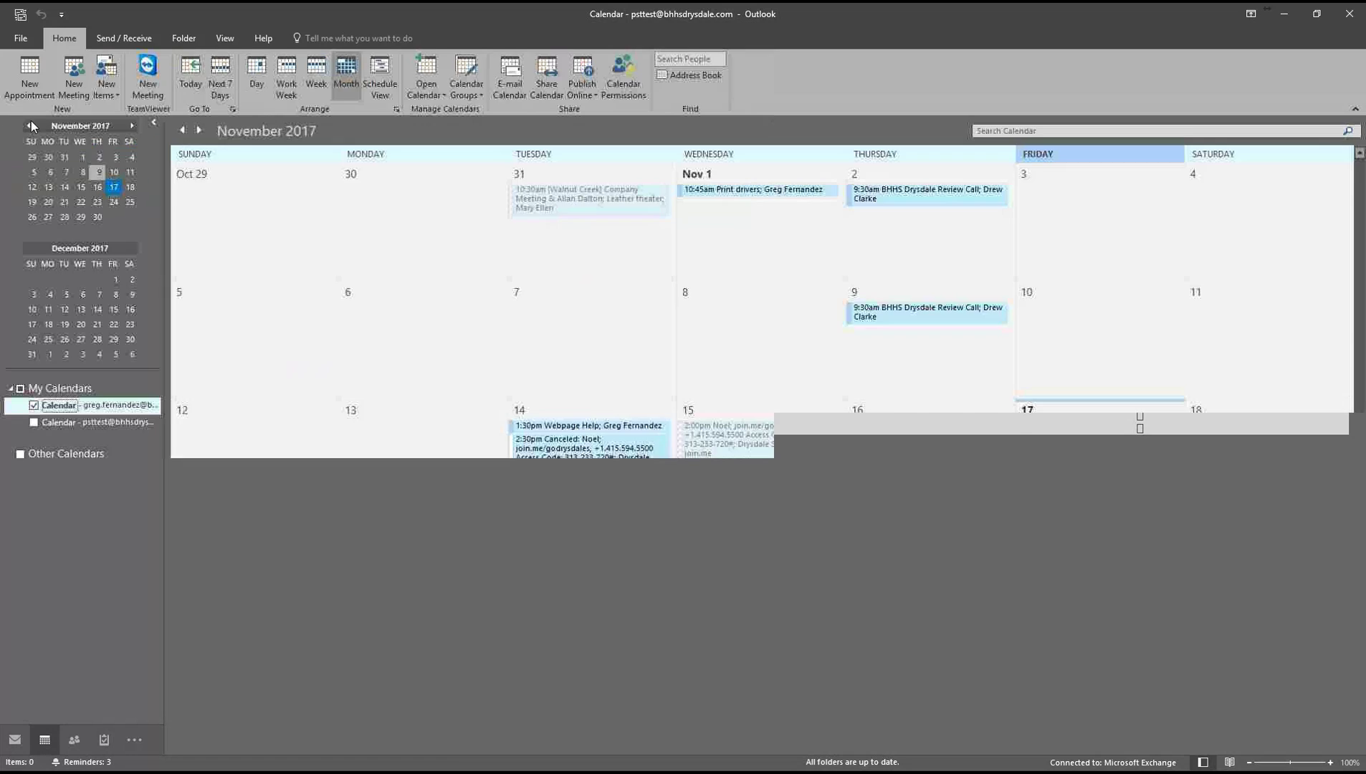
{"action": "left_click", "coordinate": [225, 39]}
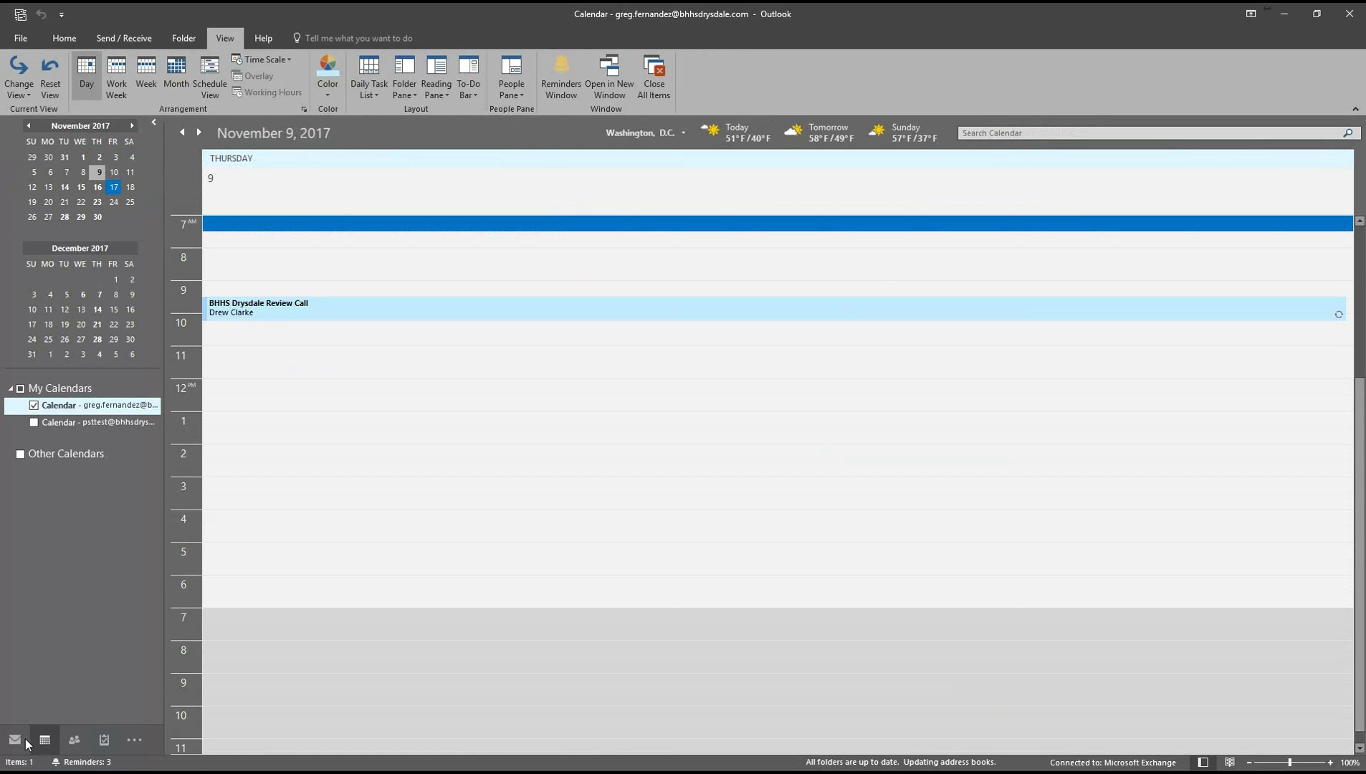
{"action": "left_click", "coordinate": [89, 423]}
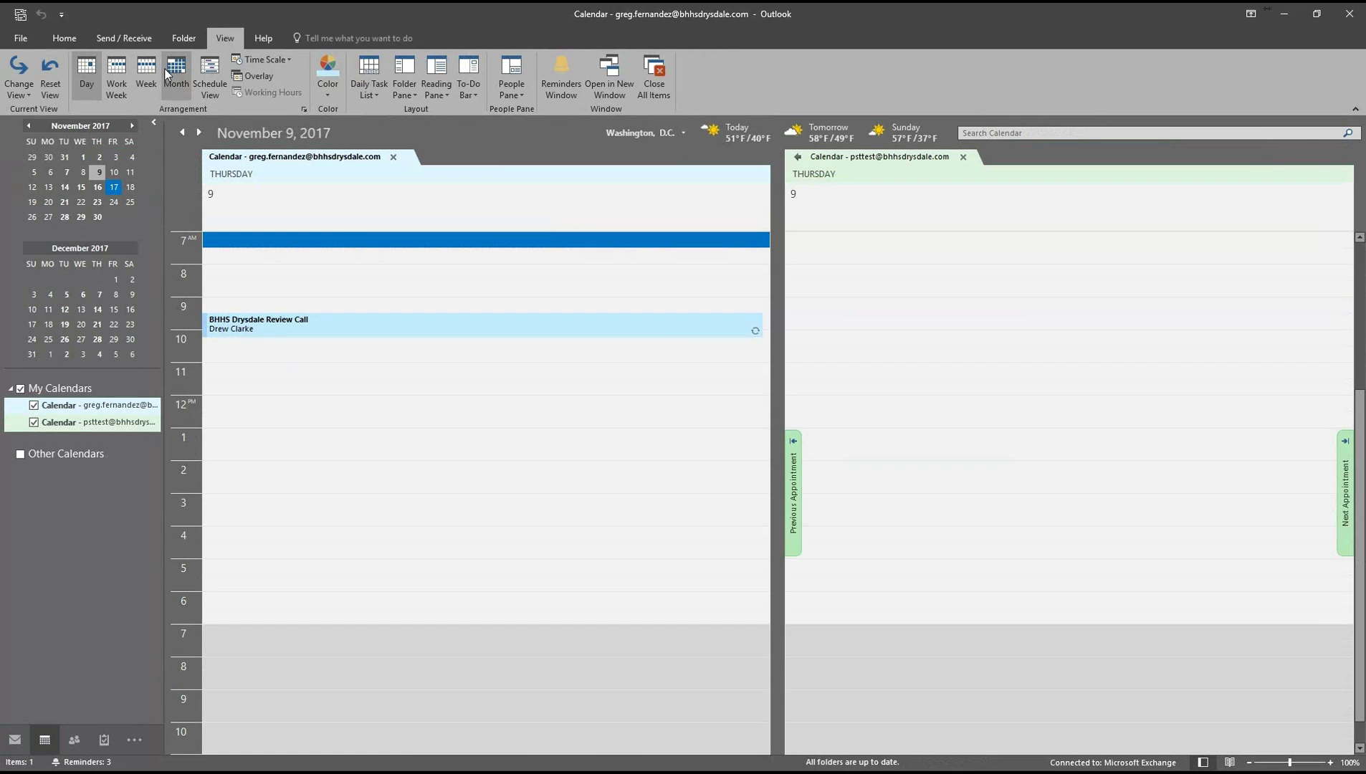
{"action": "left_click", "coordinate": [176, 72]}
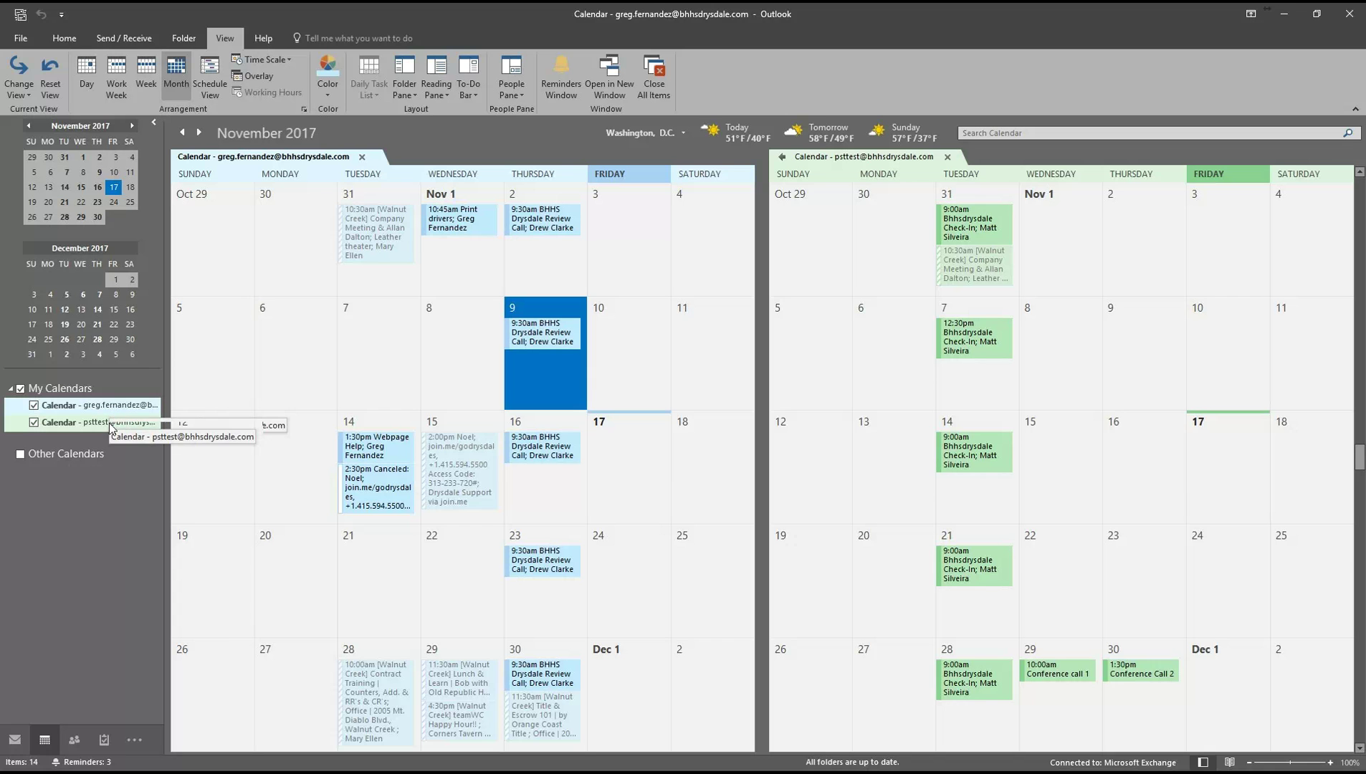
Toggle psttest off and on, then hide the main account's calendar.
{"action": "left_click", "coordinate": [34, 422]}
{"action": "left_click", "coordinate": [34, 422]}
{"action": "left_click", "coordinate": [34, 406]}
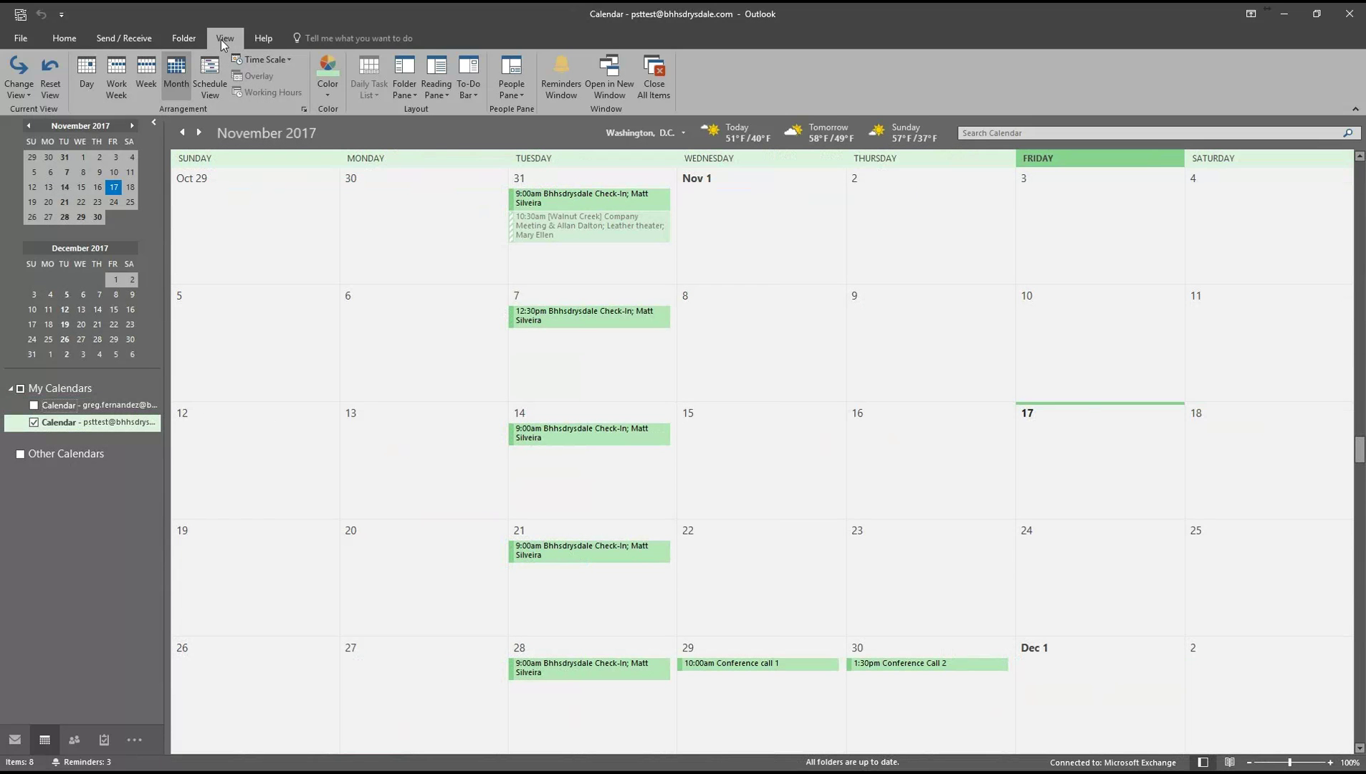
Switch to List view and drag all psttest appointments onto the main Calendar folder.
{"action": "left_click", "coordinate": [18, 79]}
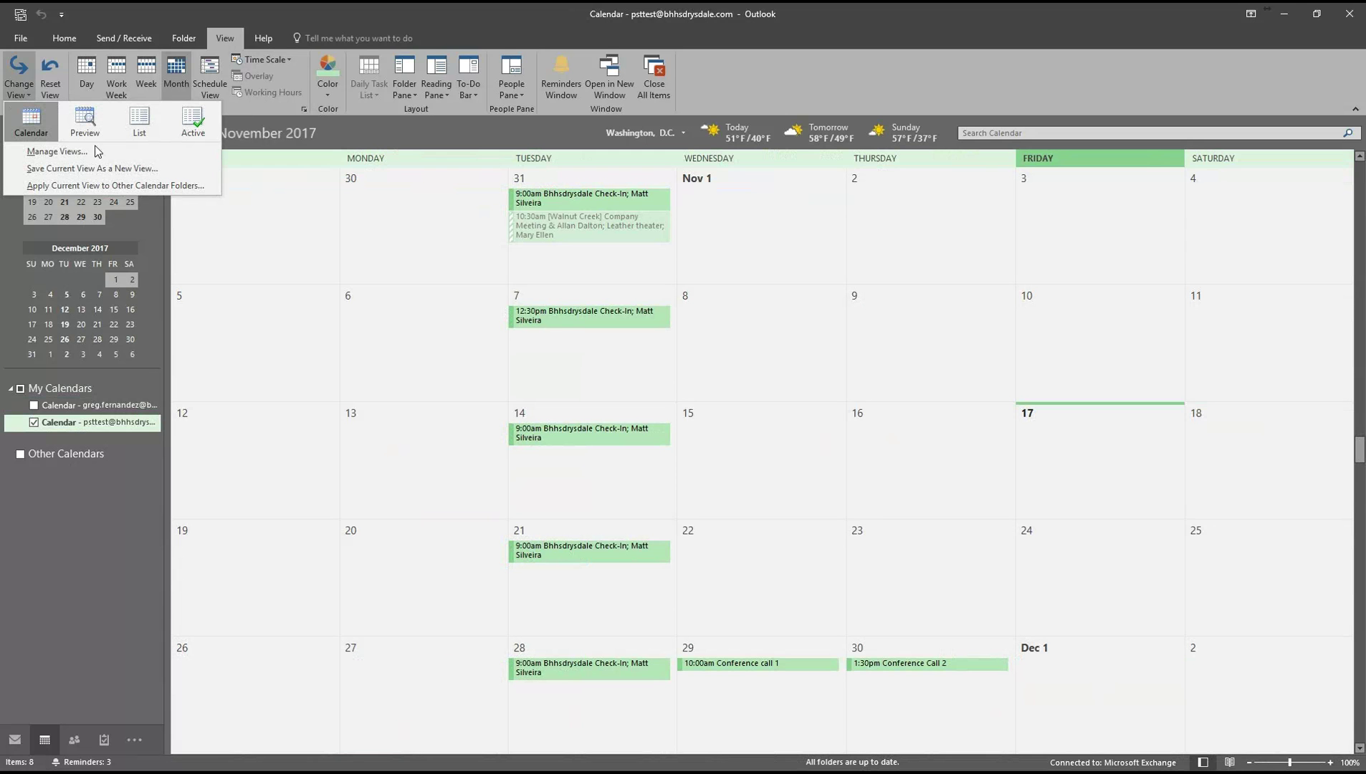
{"action": "left_click", "coordinate": [136, 124]}
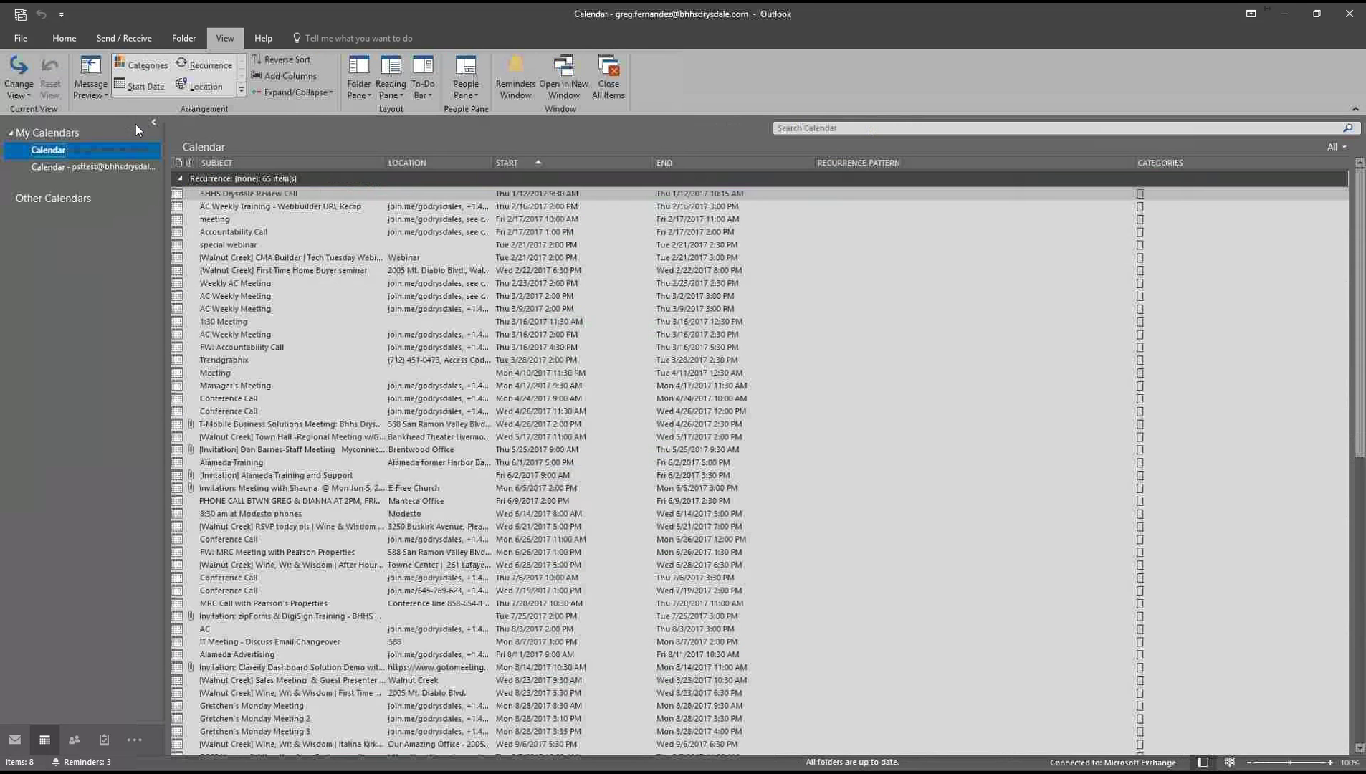
{"action": "left_click", "coordinate": [102, 166]}
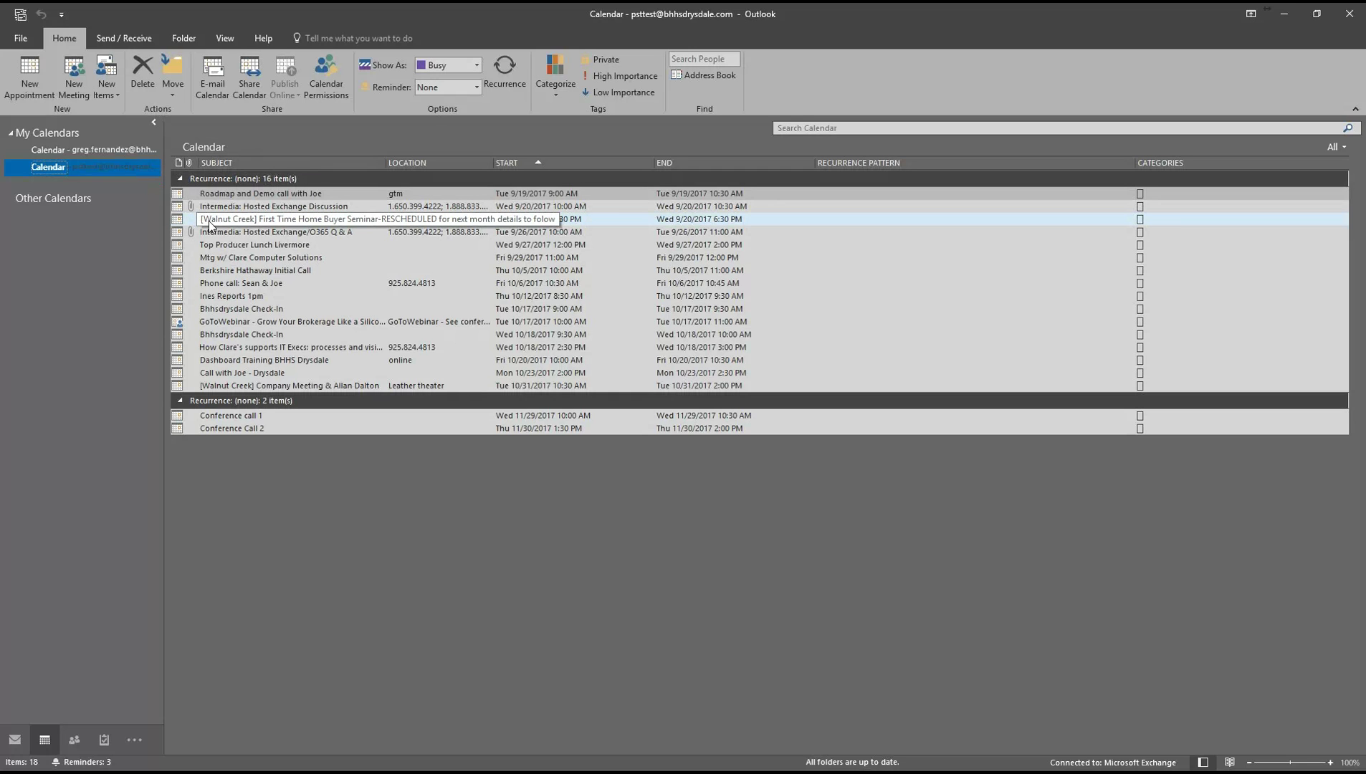
{"action": "left_click", "coordinate": [229, 193]}
{"action": "key", "text": "ctrl+a"}
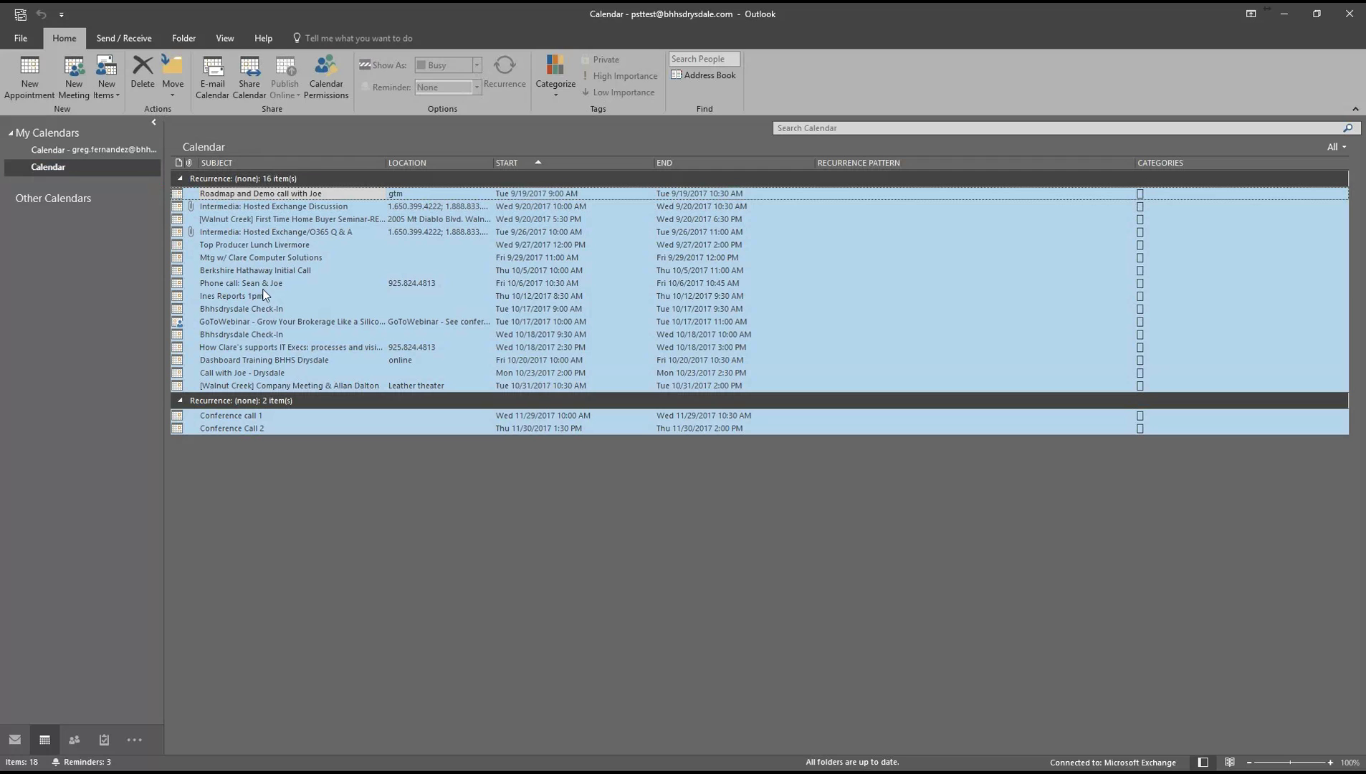
{"action": "left_click_drag", "start_coordinate": [229, 271], "coordinate": [98, 149]}
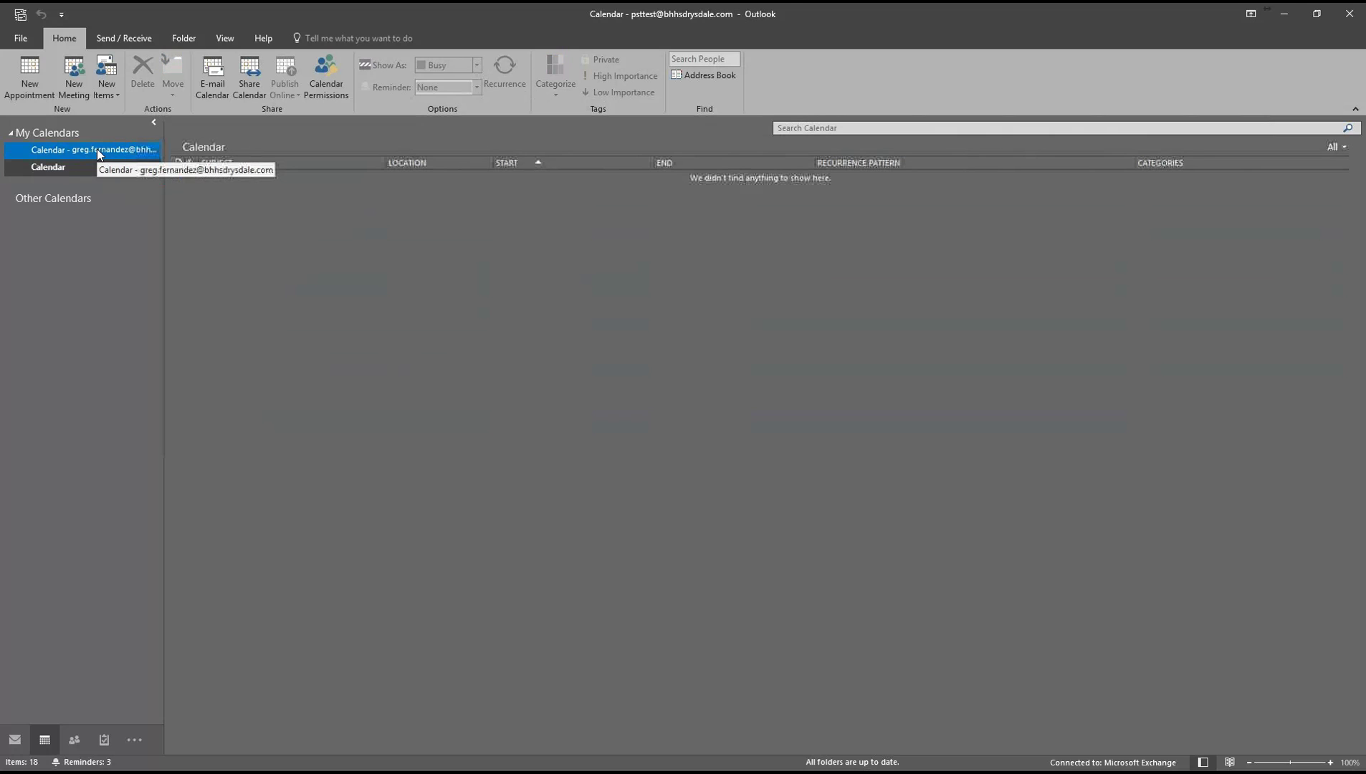
Return the main calendar to Calendar view and check Conference call 1 and Conference Call 2.
{"action": "left_click", "coordinate": [97, 149]}
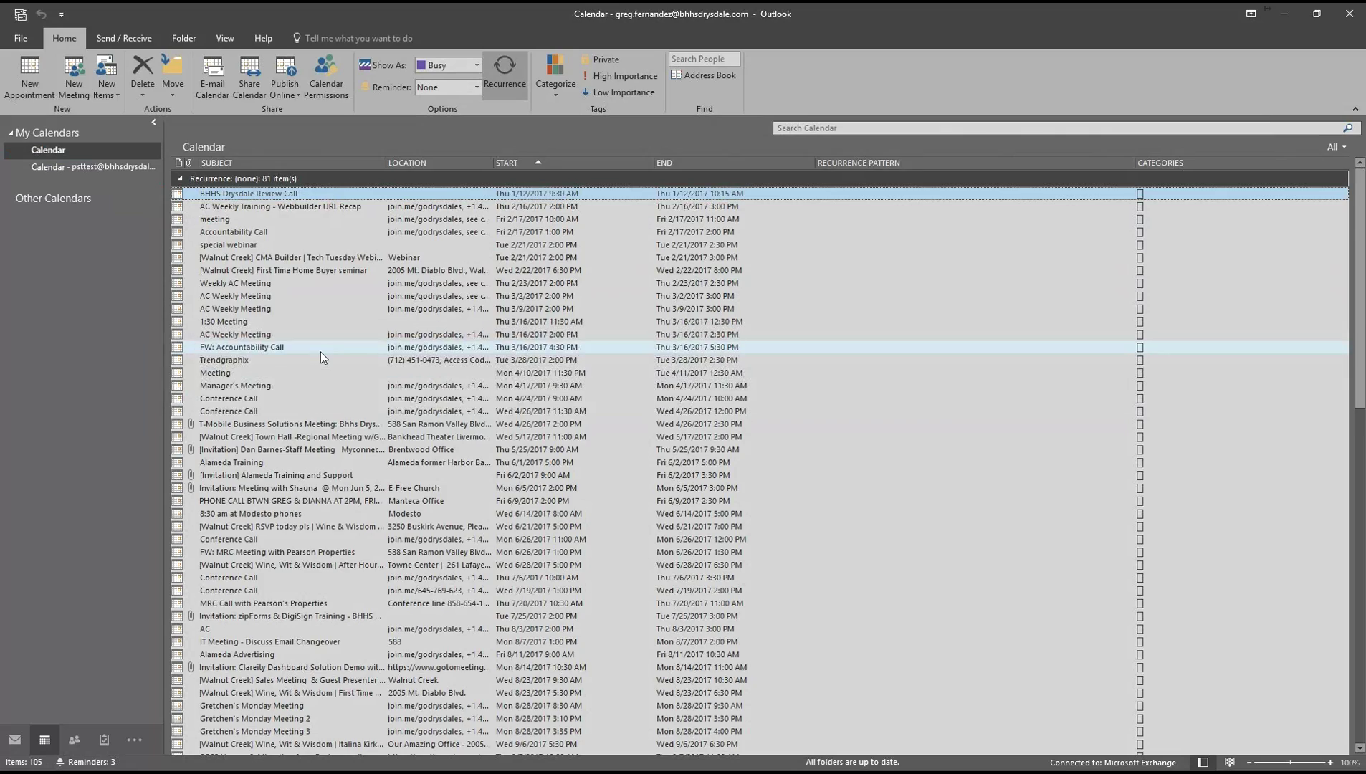
{"action": "scroll", "coordinate": [322, 352], "scroll_direction": "down", "scroll_amount": 6}
{"action": "scroll", "coordinate": [321, 352], "scroll_direction": "up", "scroll_amount": 6}
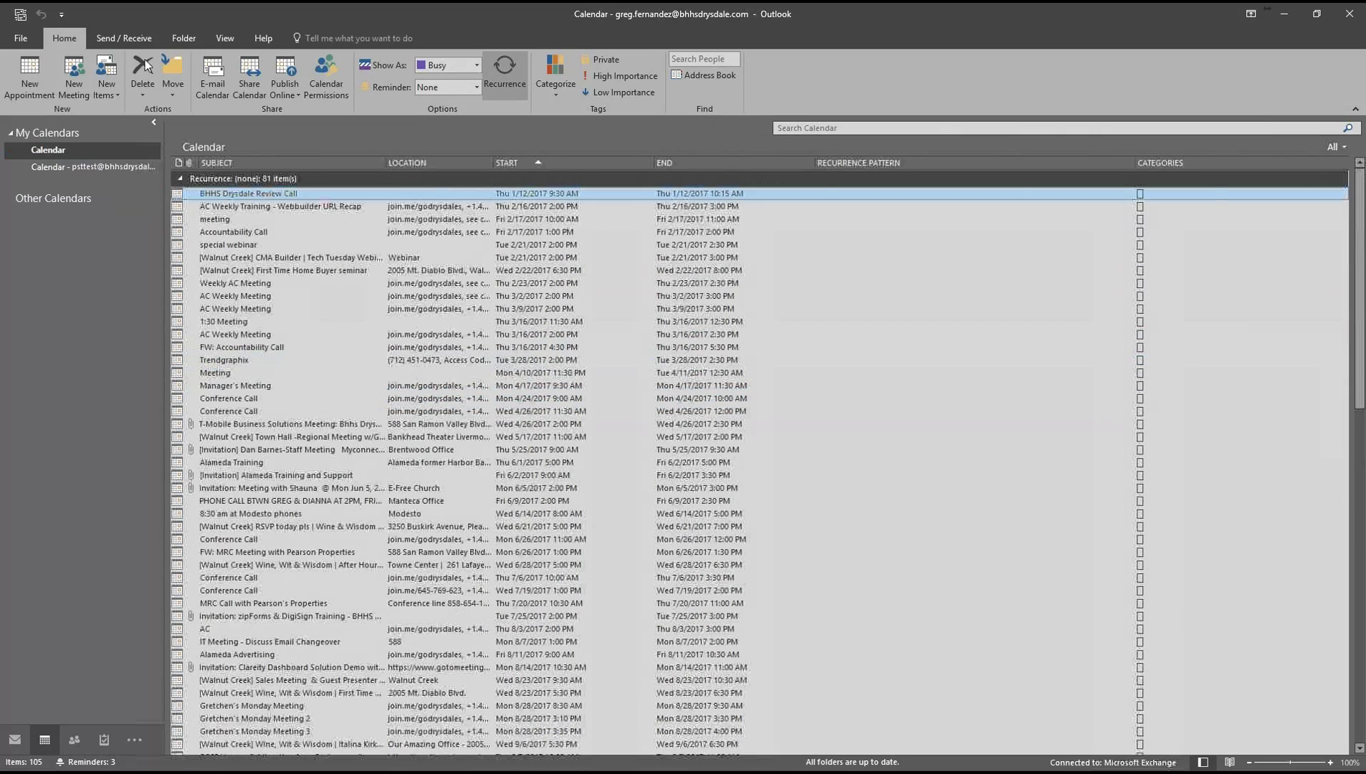
{"action": "left_click", "coordinate": [235, 40]}
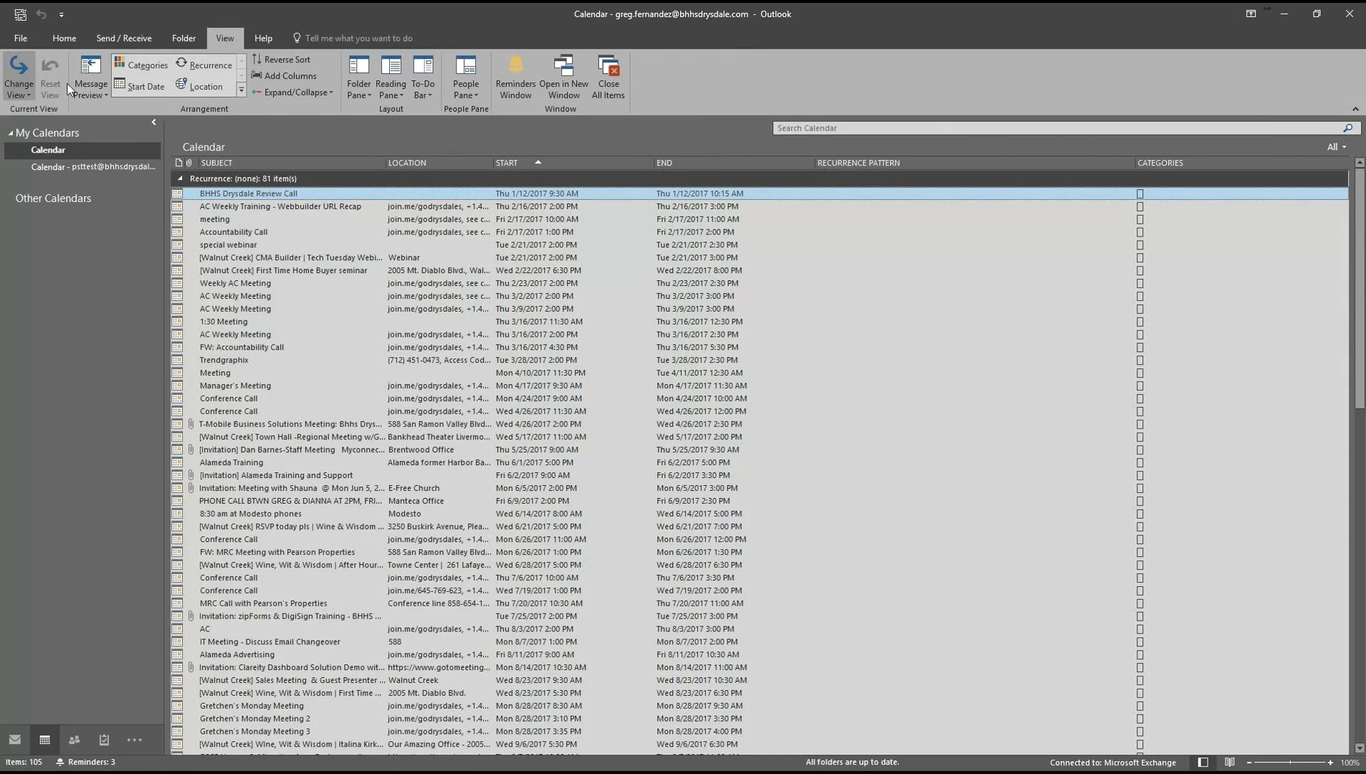
{"action": "left_click", "coordinate": [19, 80]}
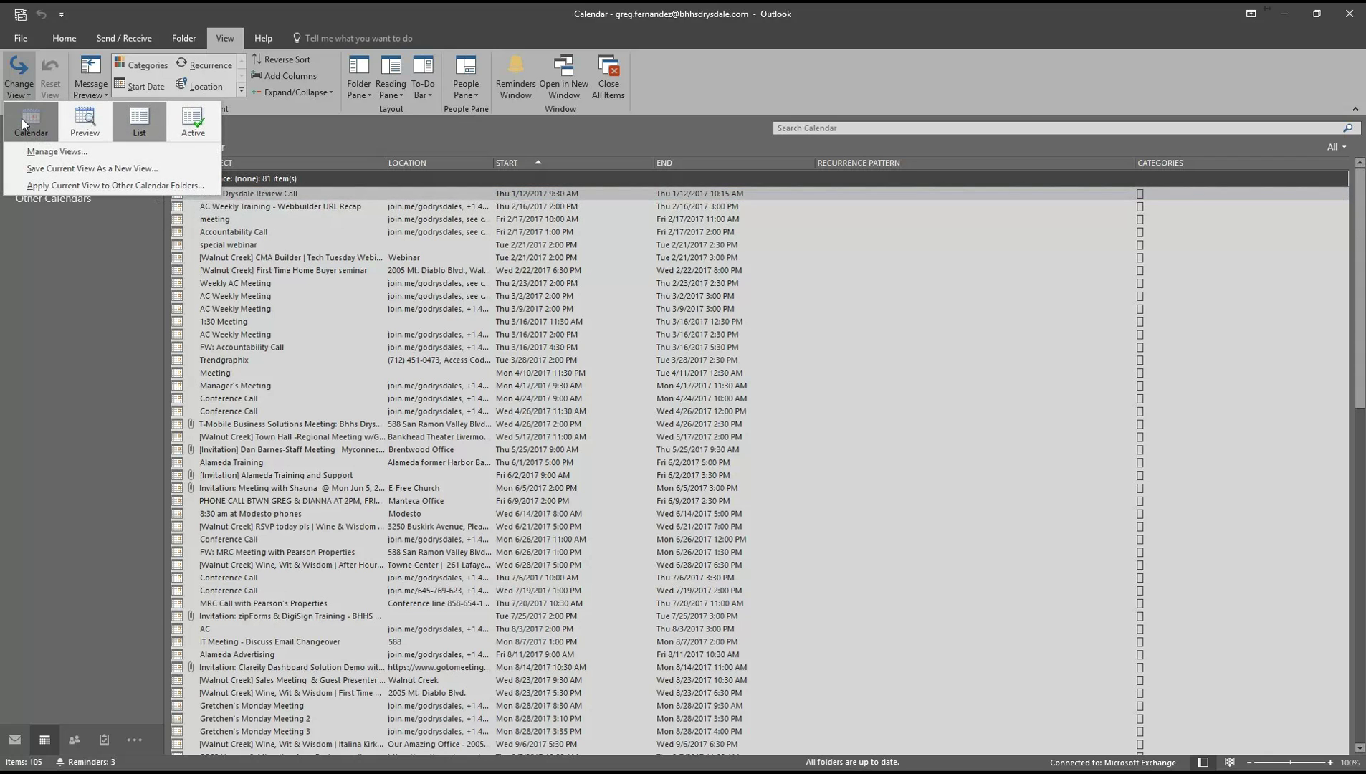
{"action": "left_click", "coordinate": [29, 123]}
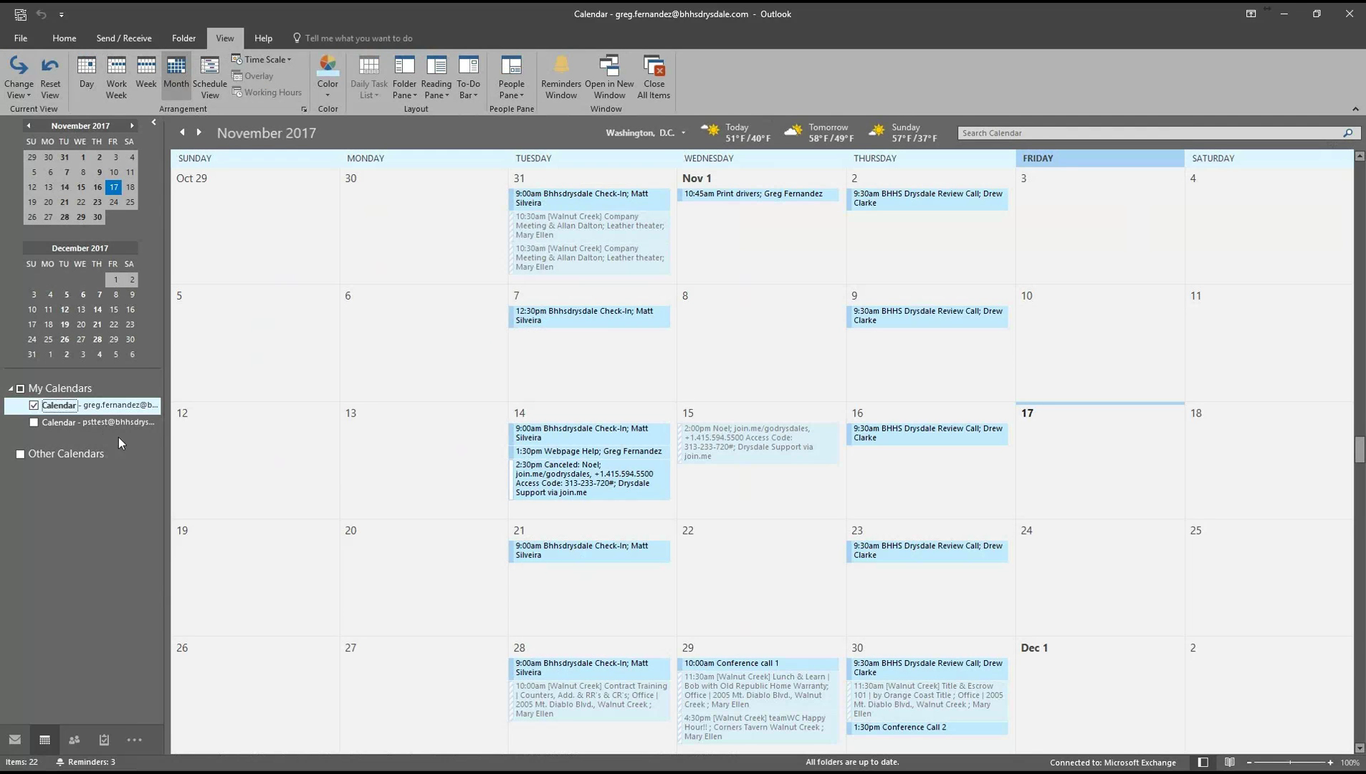
{"action": "scroll", "coordinate": [763, 595], "scroll_direction": "down", "scroll_amount": 1}
{"action": "left_click", "coordinate": [746, 550]}
{"action": "left_click", "coordinate": [893, 612]}
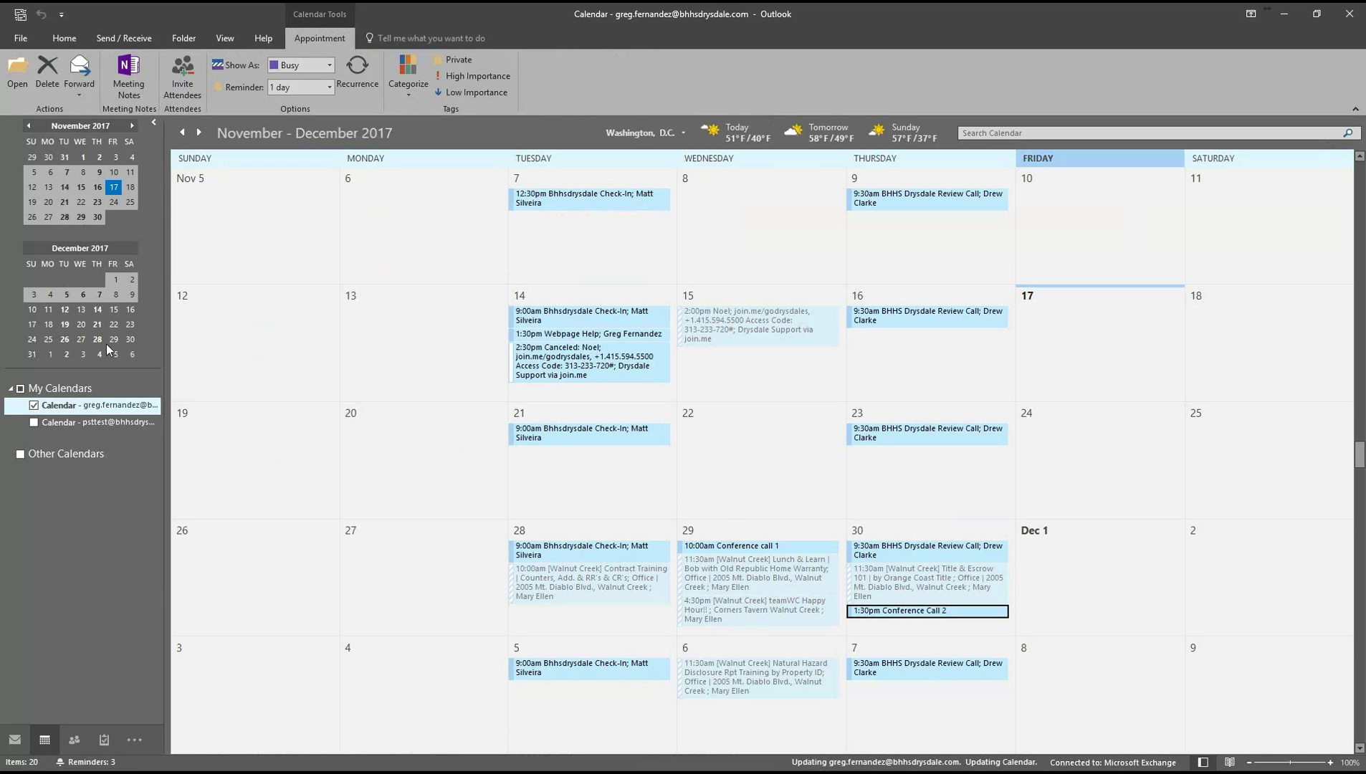
Drag all four psttest contacts onto the main Contacts, skipping the duplicate contact.
{"action": "left_click", "coordinate": [80, 738]}
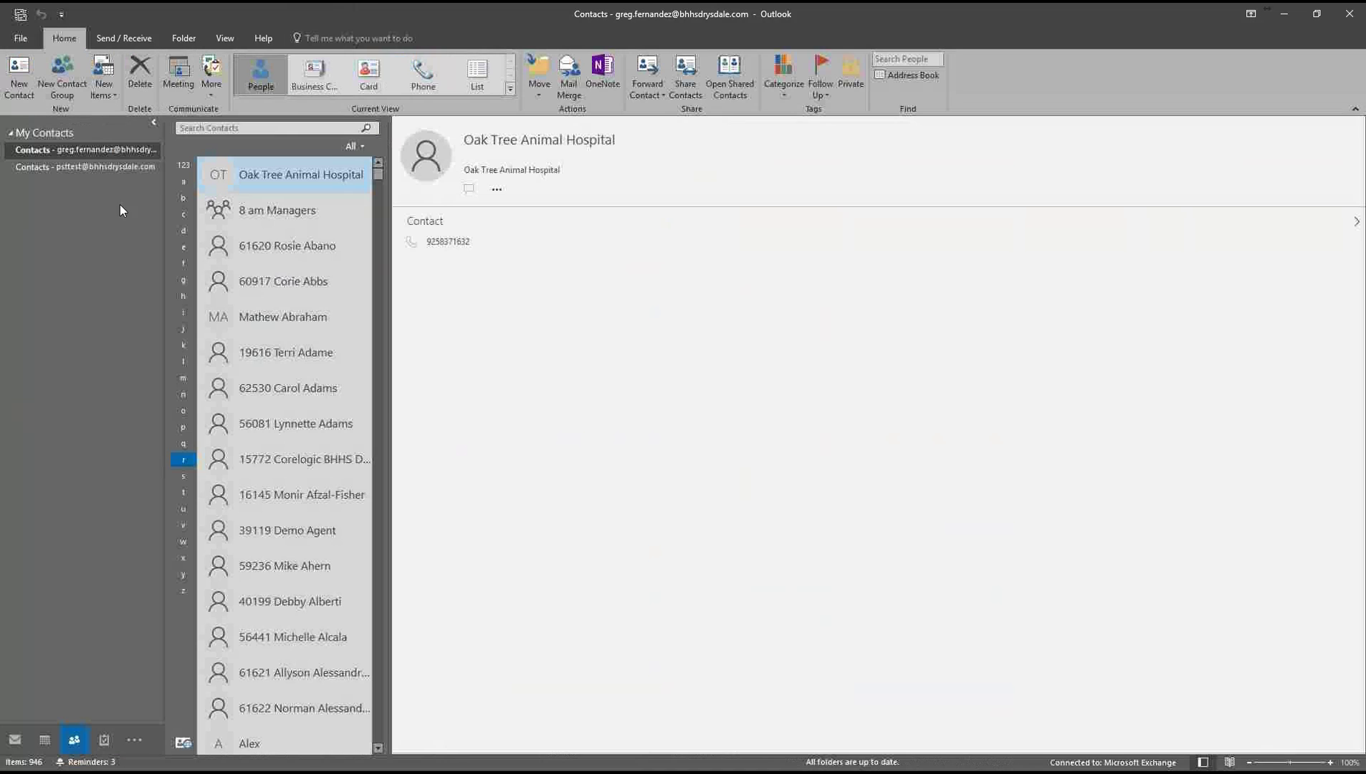
{"action": "left_click", "coordinate": [115, 166]}
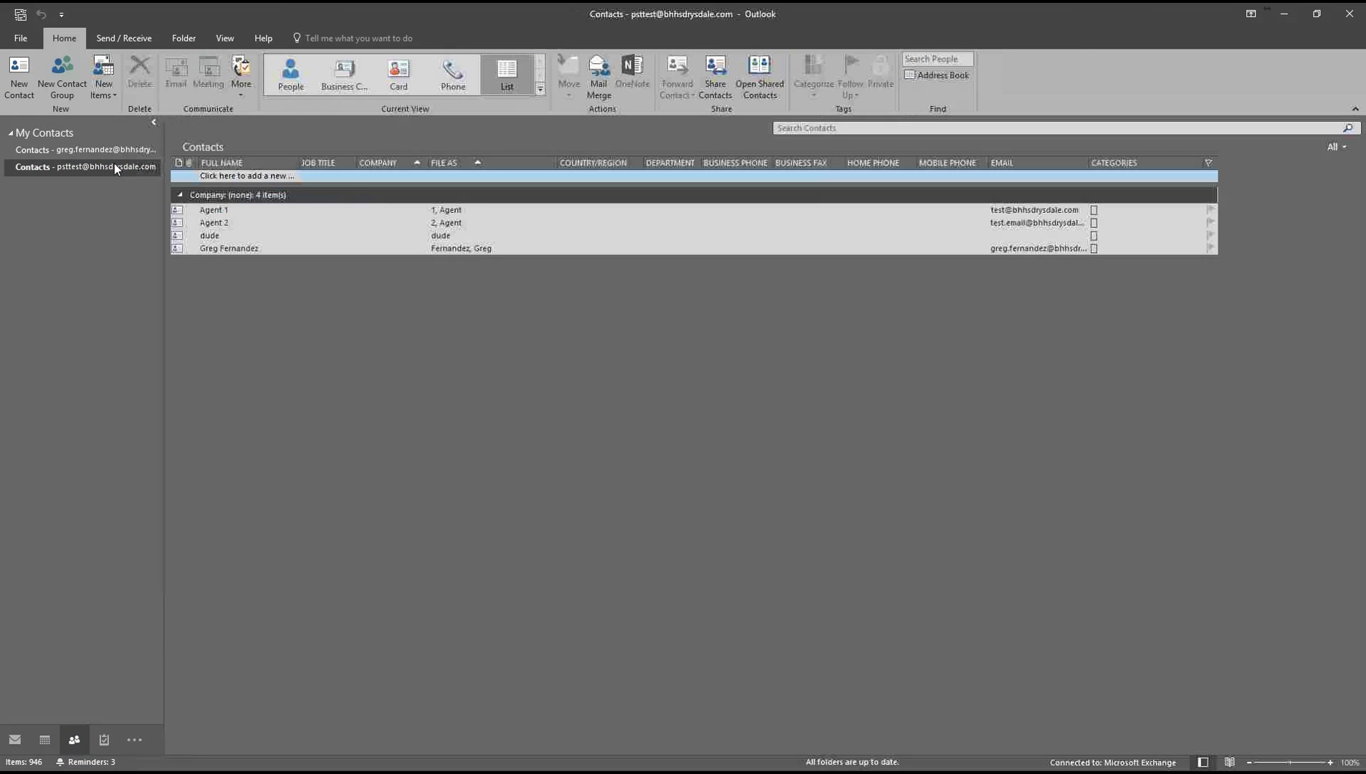
{"action": "left_click", "coordinate": [221, 214]}
{"action": "key", "text": "ctrl+a"}
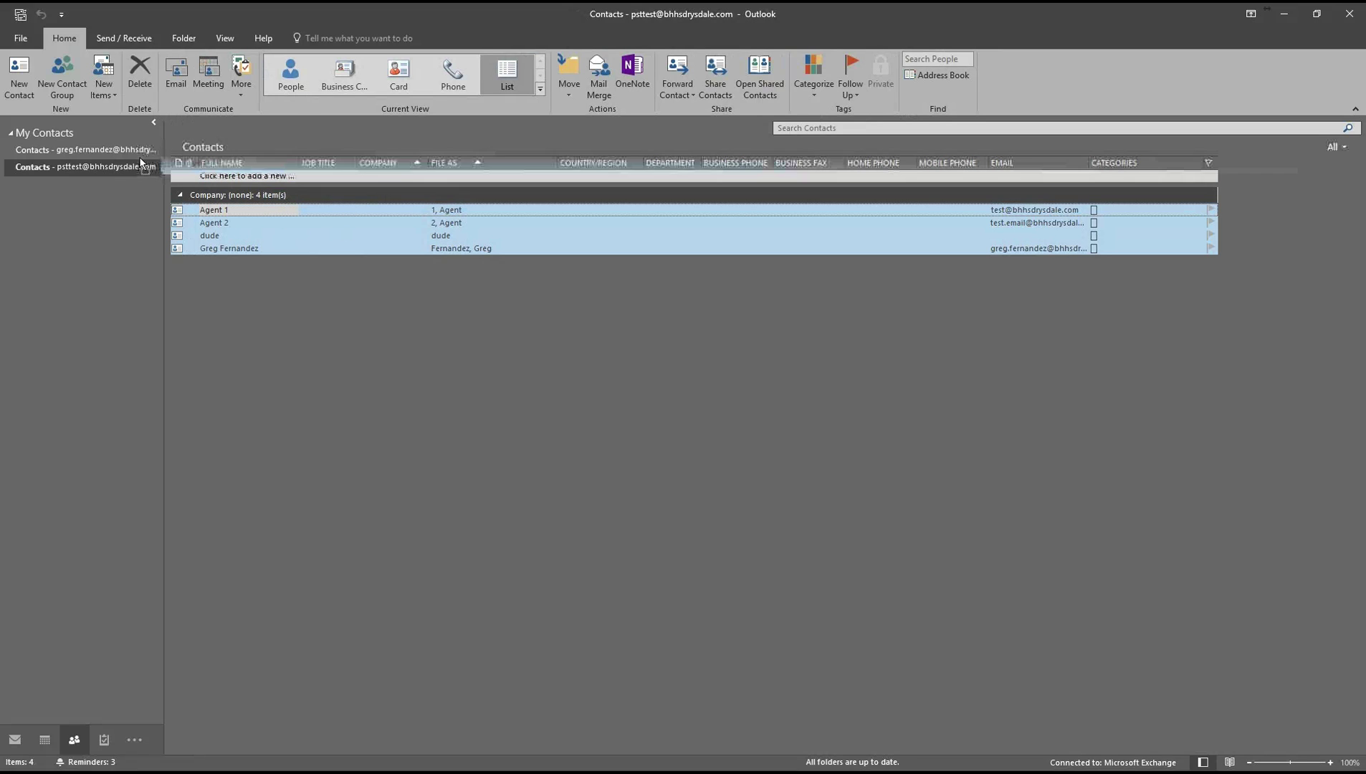
{"action": "left_click", "coordinate": [117, 149]}
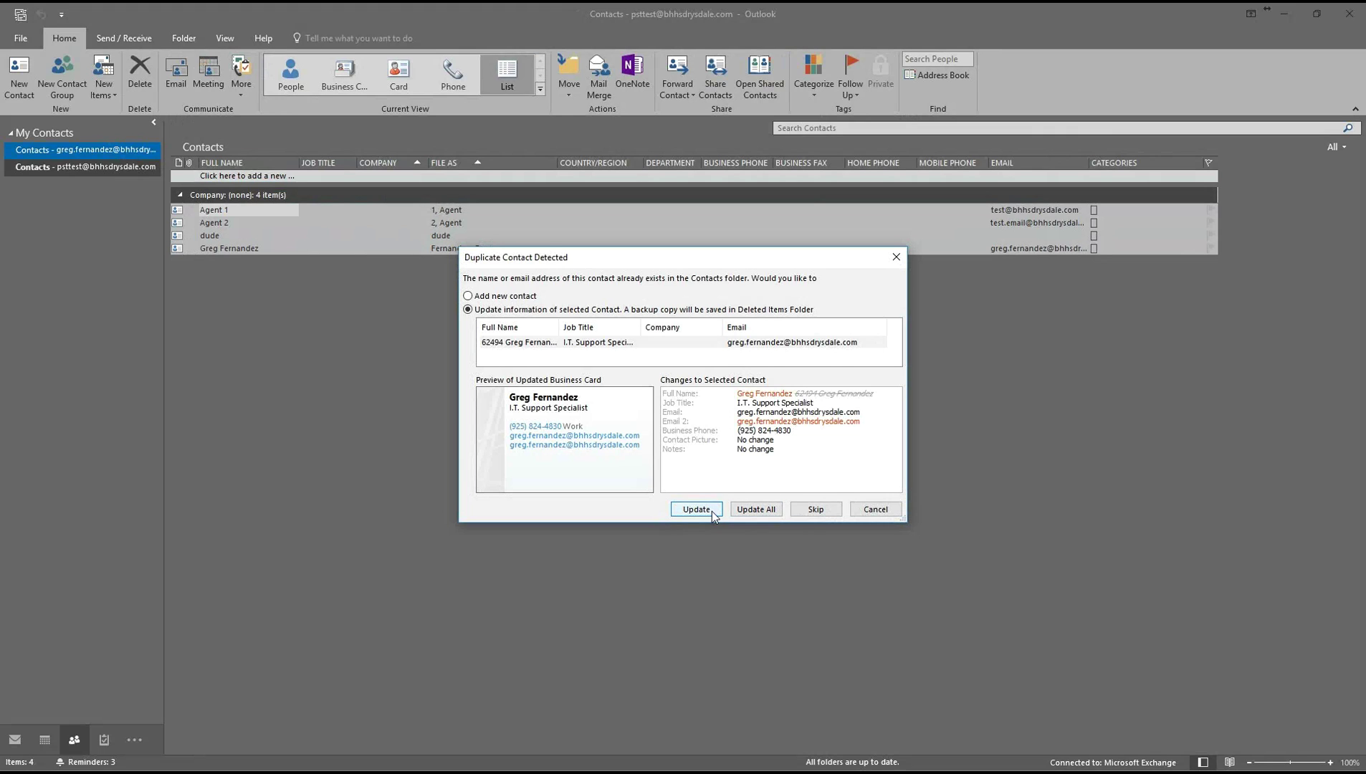
{"action": "left_click", "coordinate": [812, 513]}
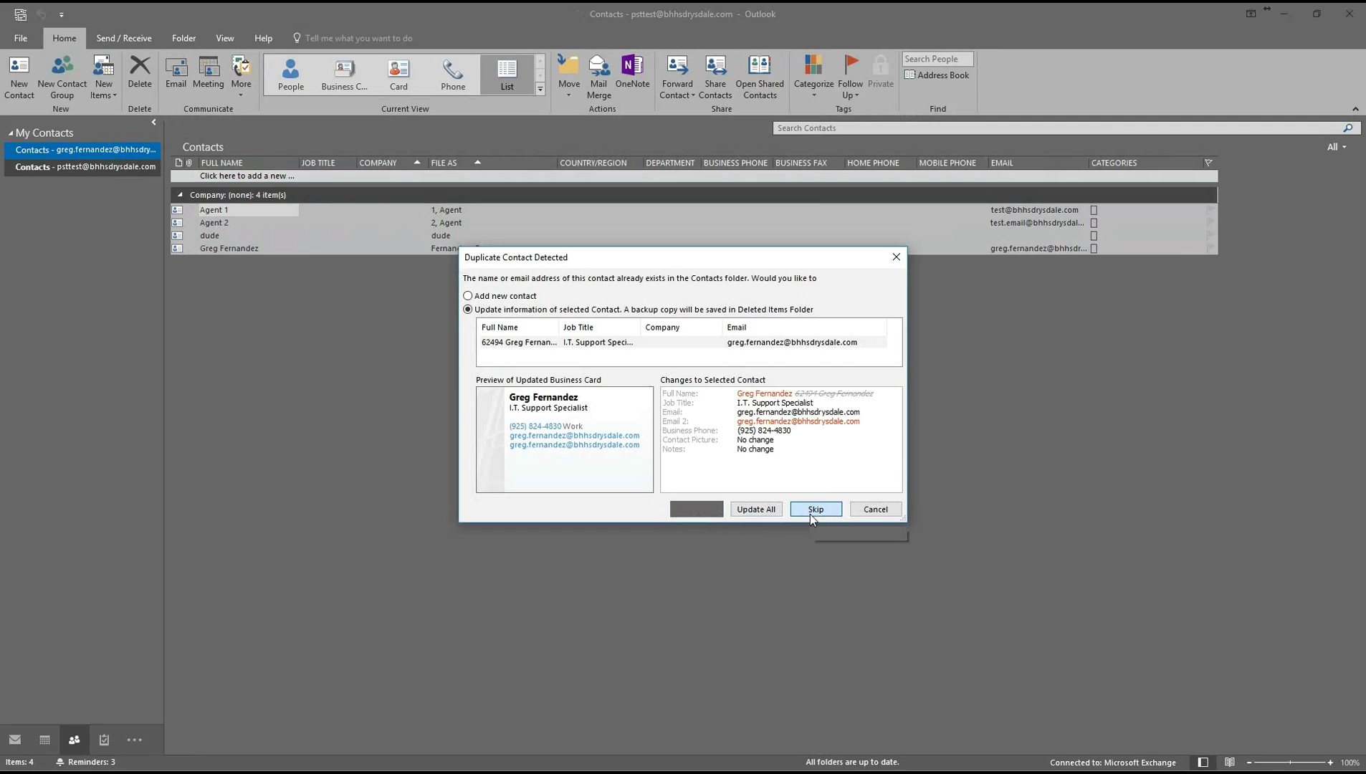
{"action": "left_click", "coordinate": [99, 149]}
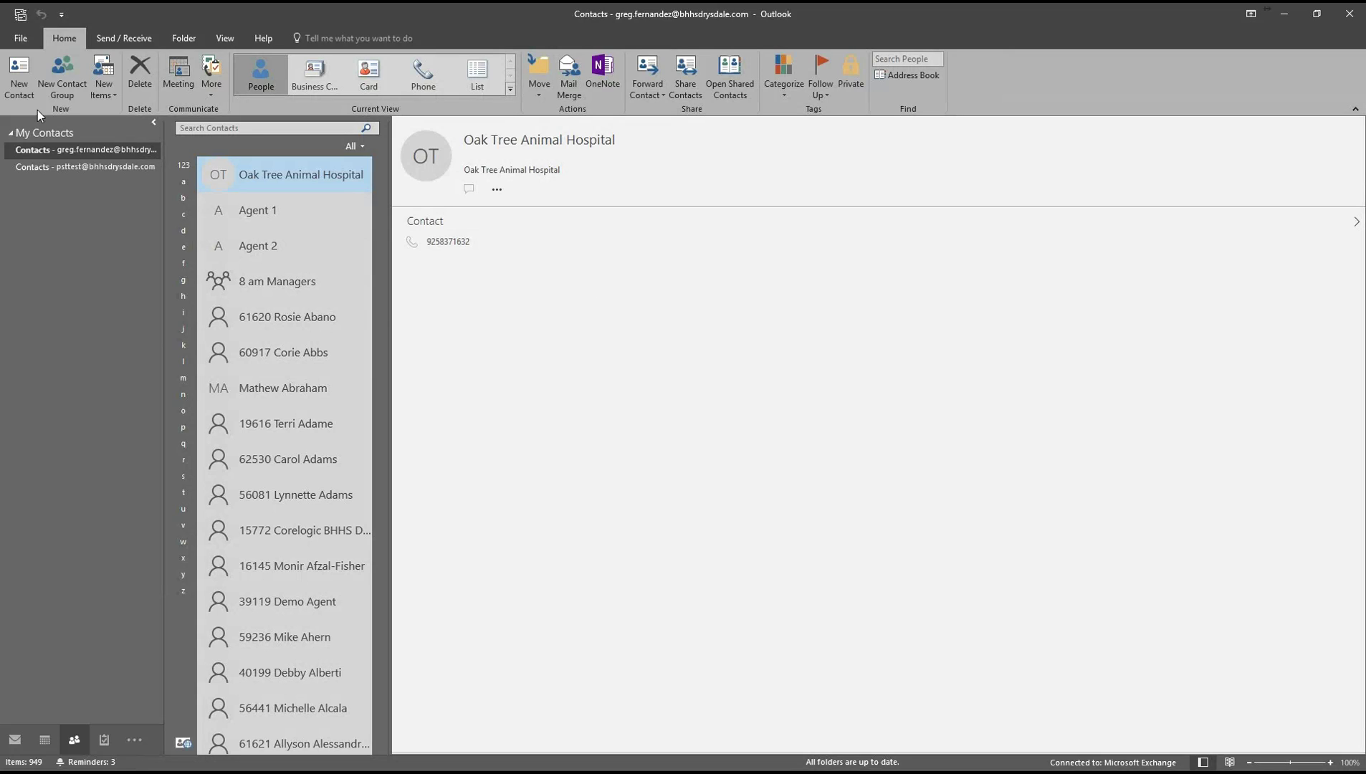
Leave the File page and switch to Mail to show the main Inbox.
{"action": "left_click", "coordinate": [22, 38]}
{"action": "left_click", "coordinate": [28, 36]}
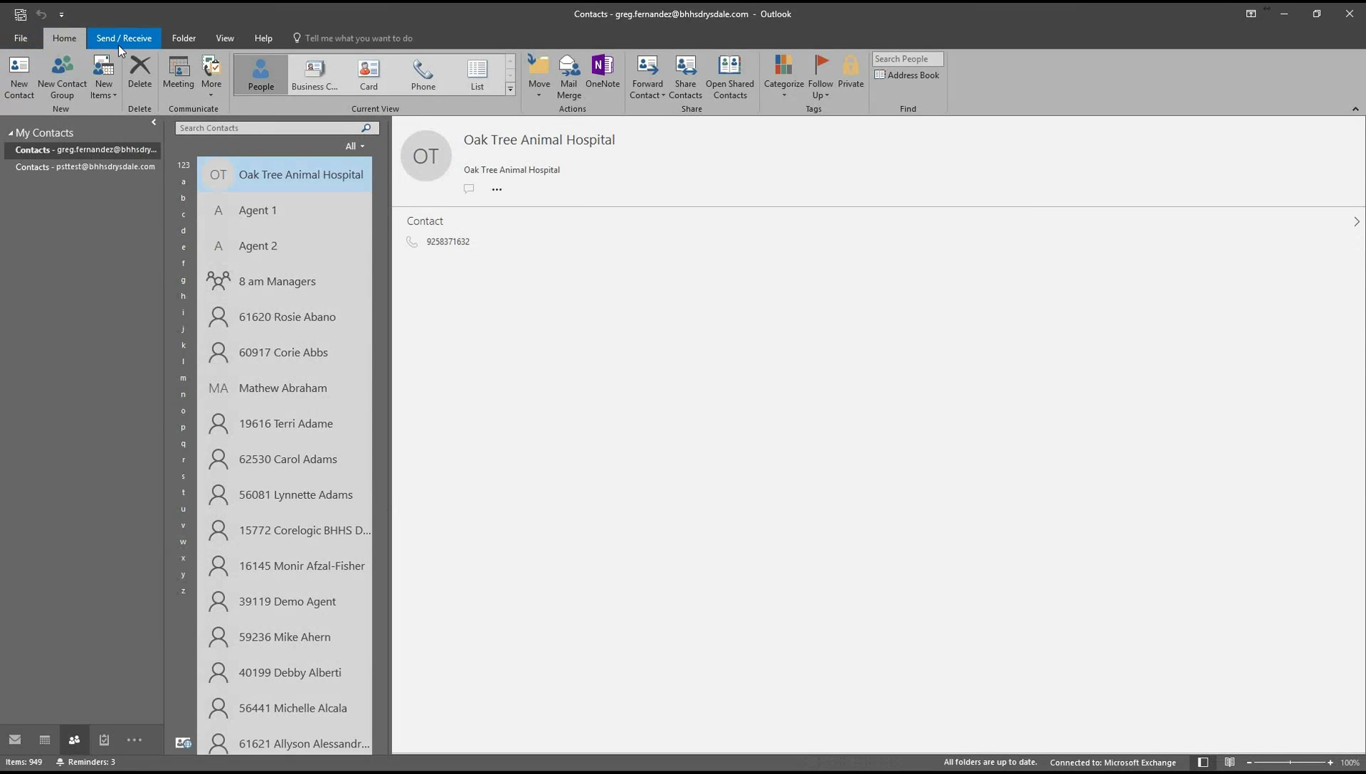
{"action": "left_click", "coordinate": [14, 741]}
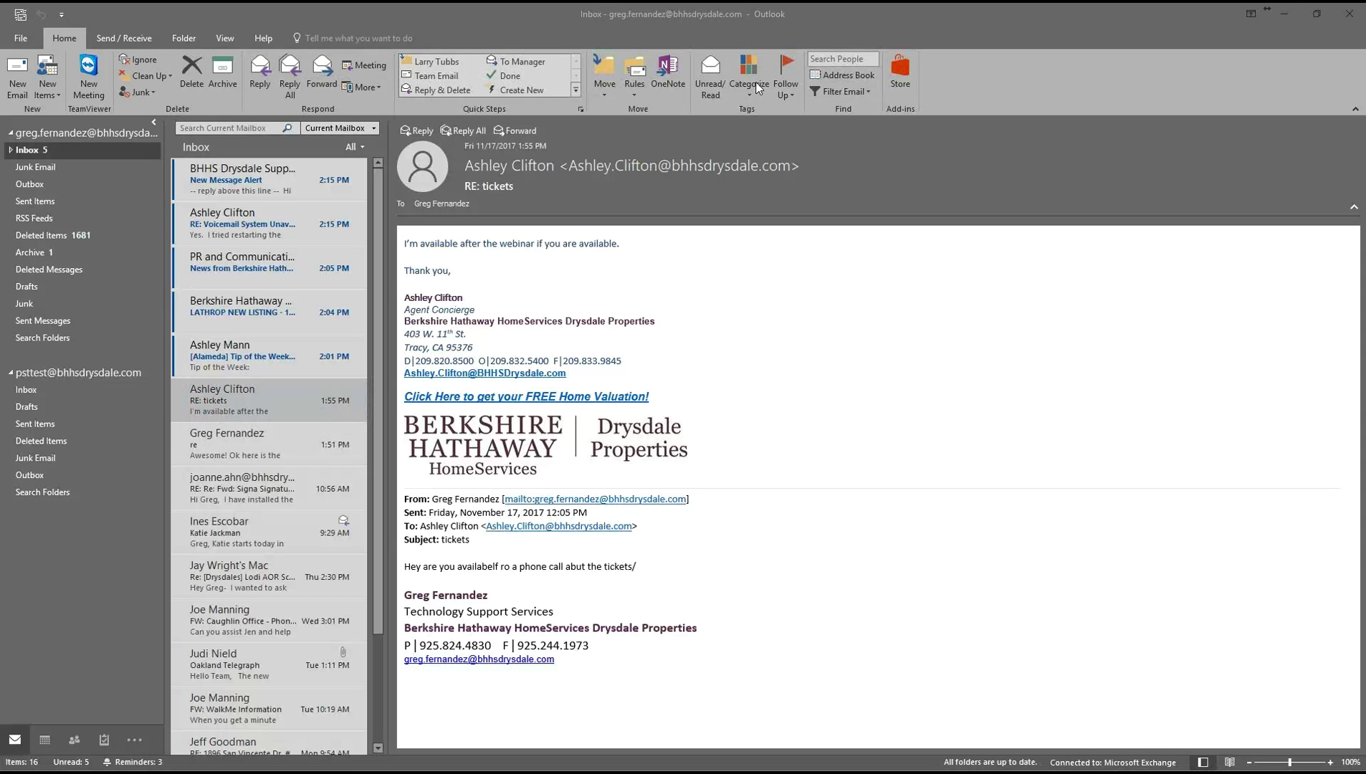
Show the main Calendar in List view so its 81 appointments are listed.
{"action": "left_click", "coordinate": [46, 741]}
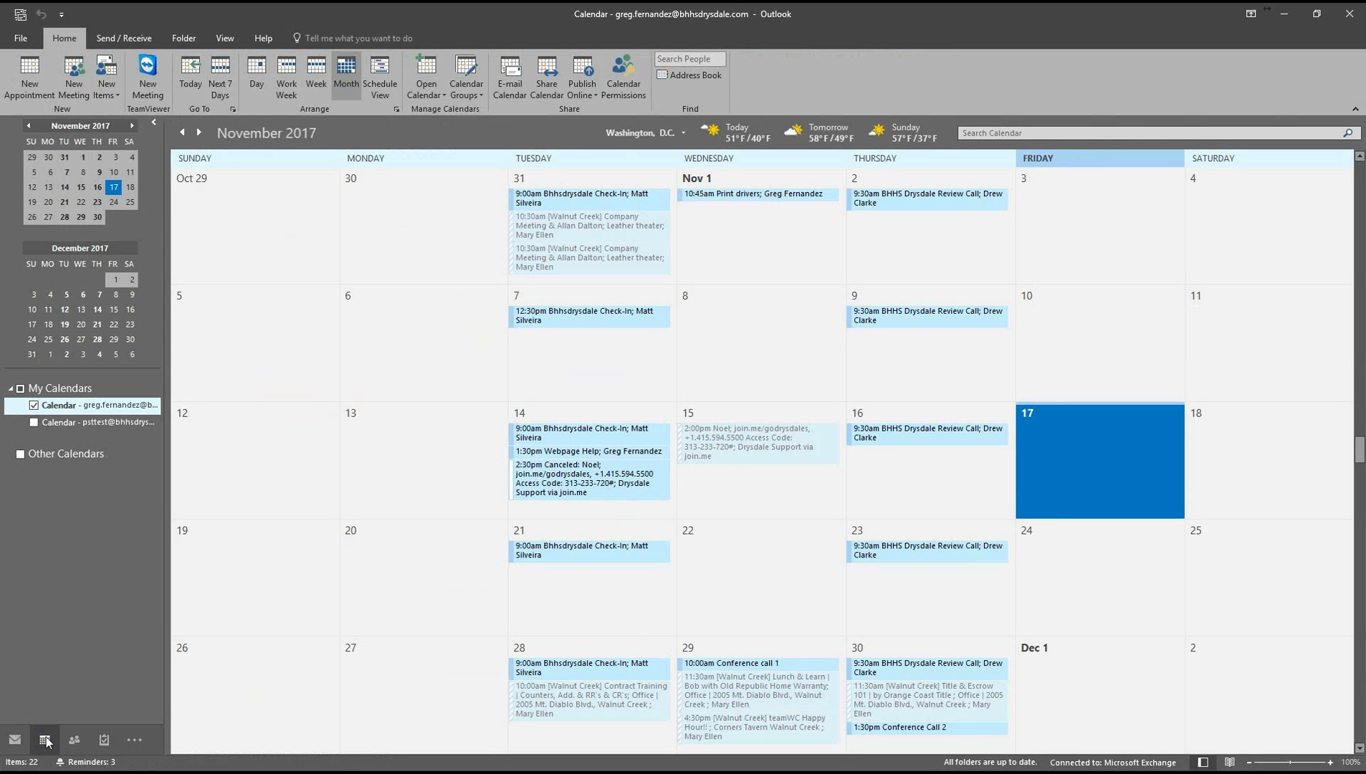
{"action": "left_click", "coordinate": [34, 423]}
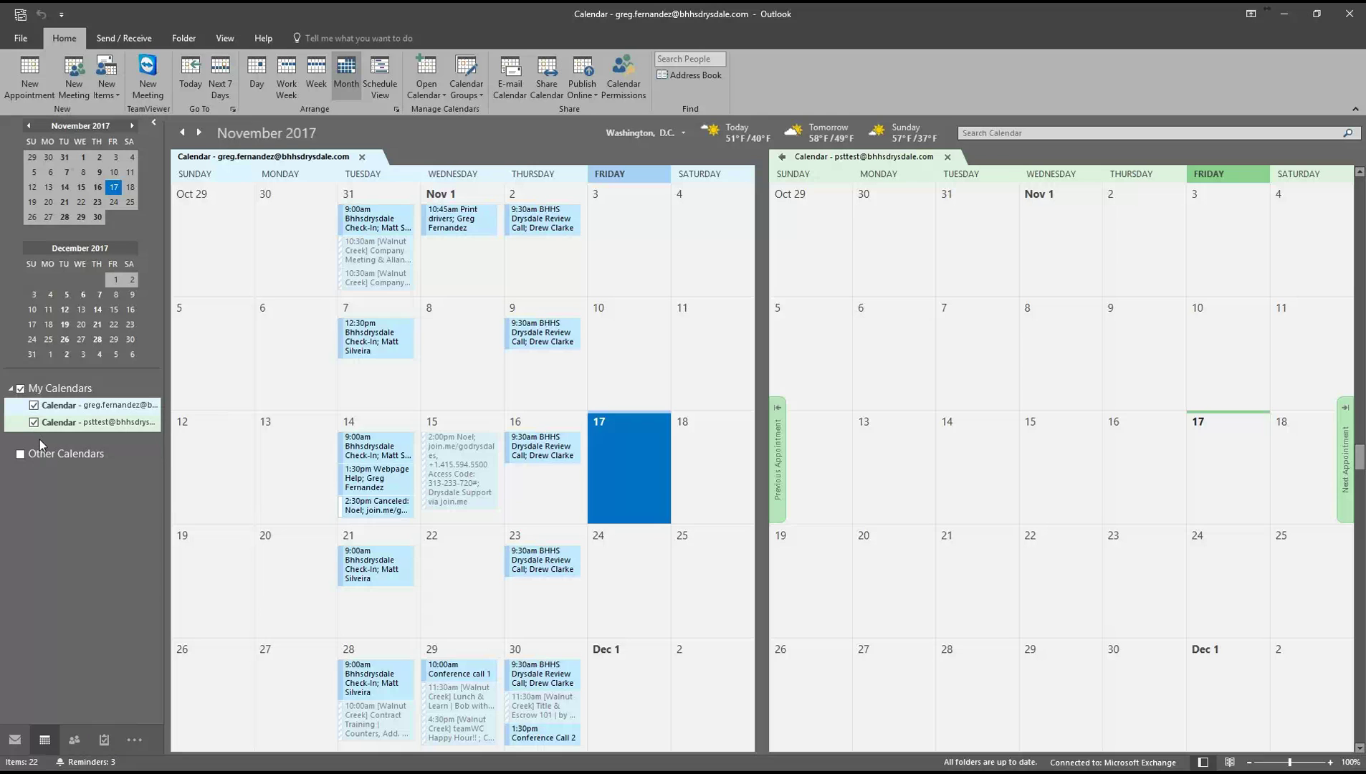
{"action": "left_click", "coordinate": [226, 42]}
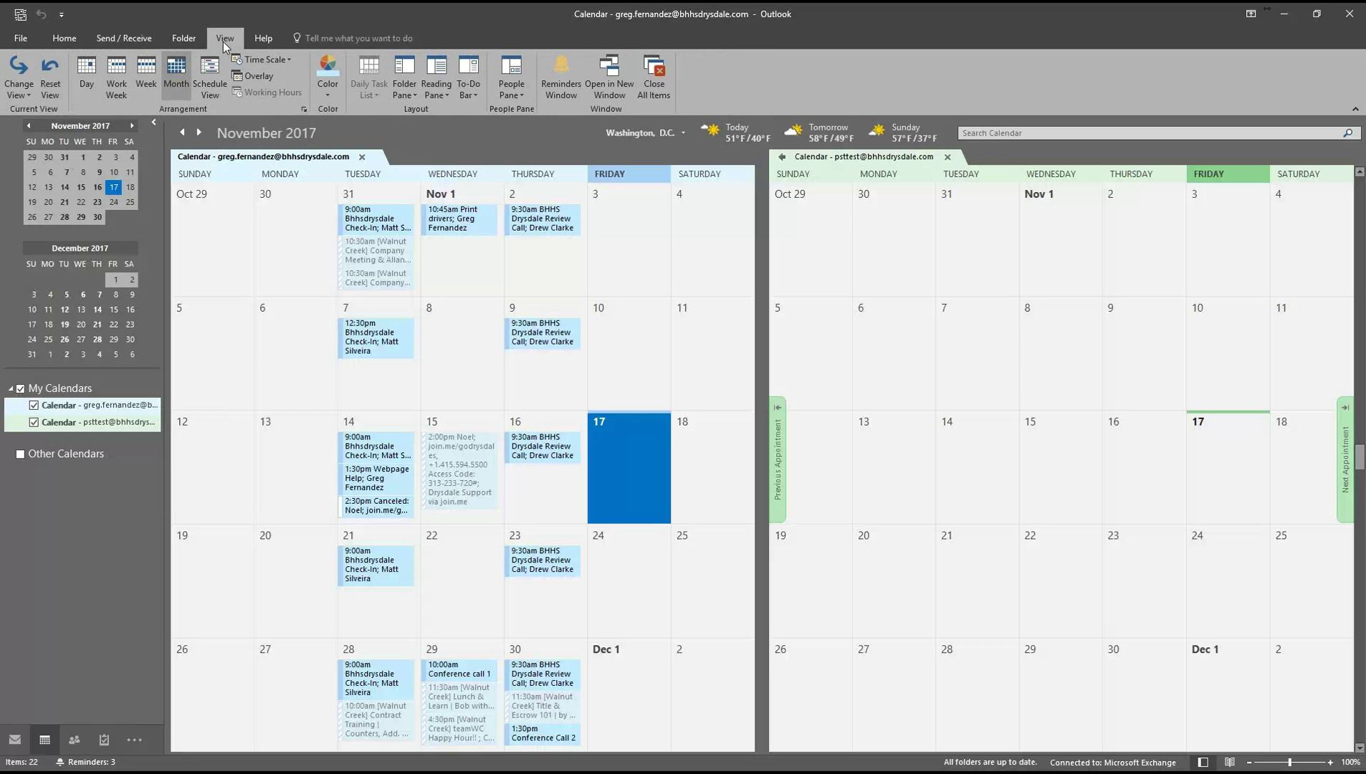
{"action": "left_click", "coordinate": [16, 84]}
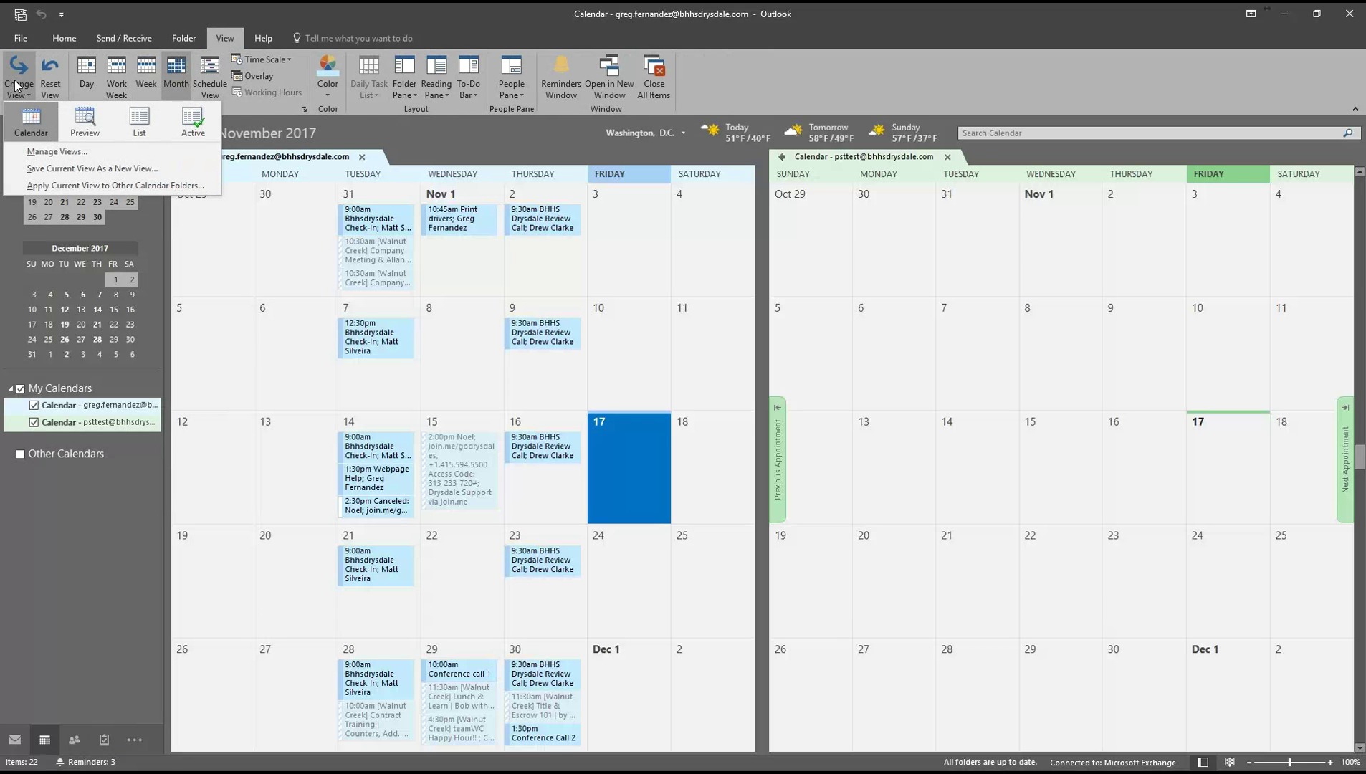
{"action": "left_click", "coordinate": [140, 122]}
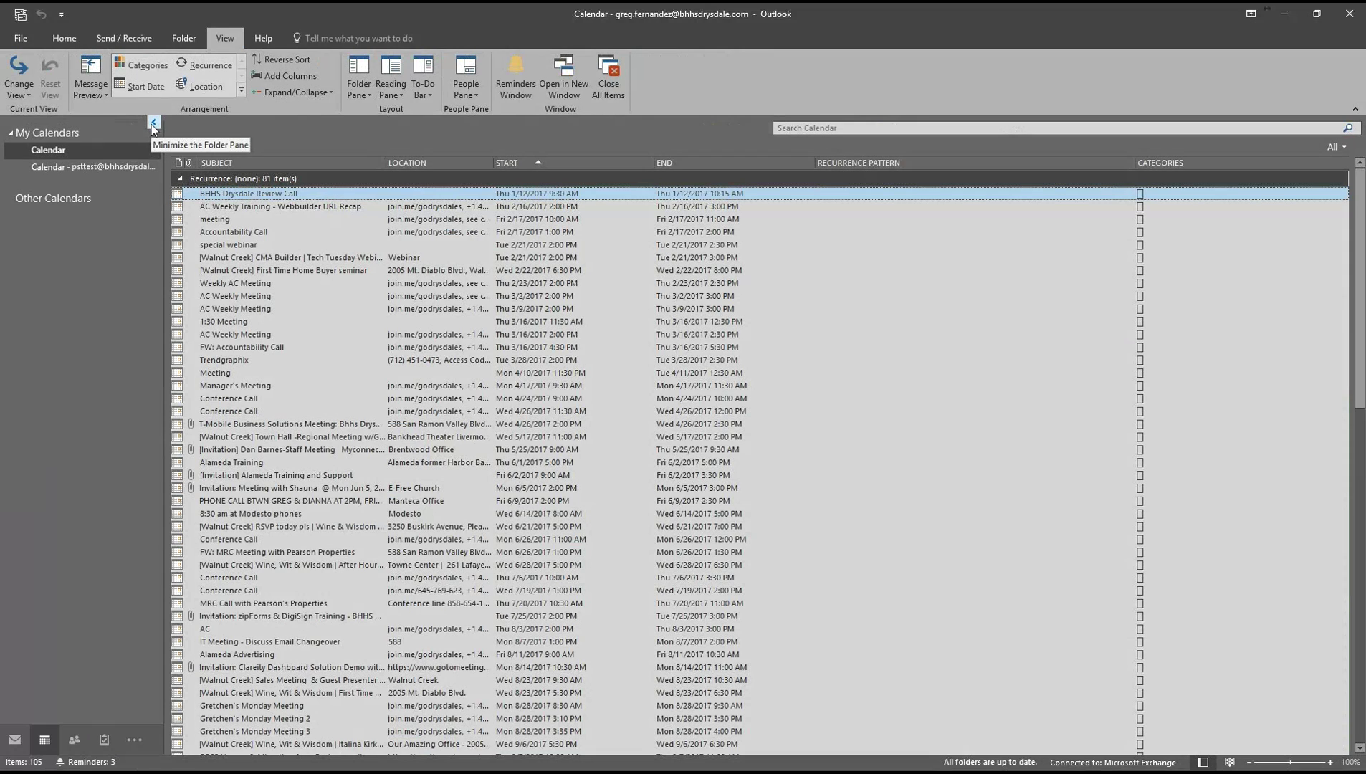
{"action": "left_click", "coordinate": [53, 169]}
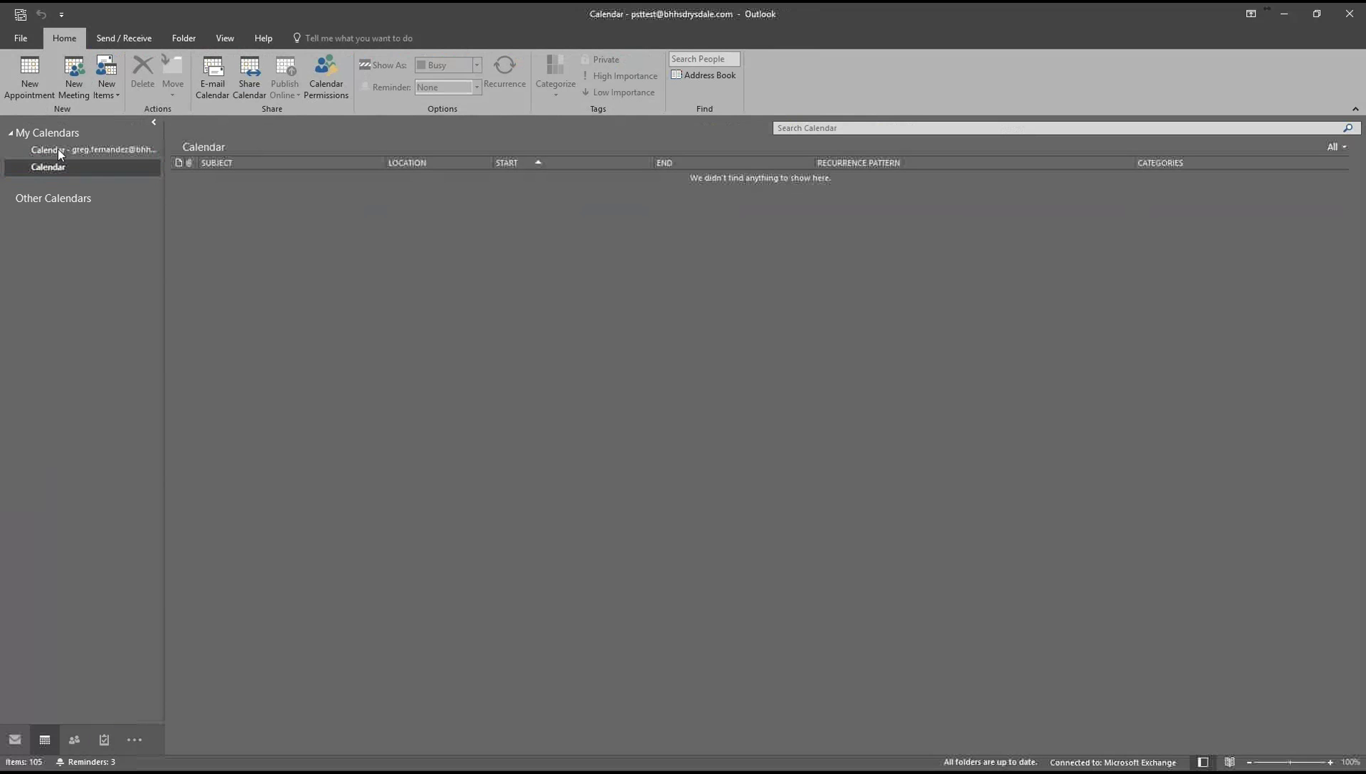
{"action": "left_click", "coordinate": [71, 148]}
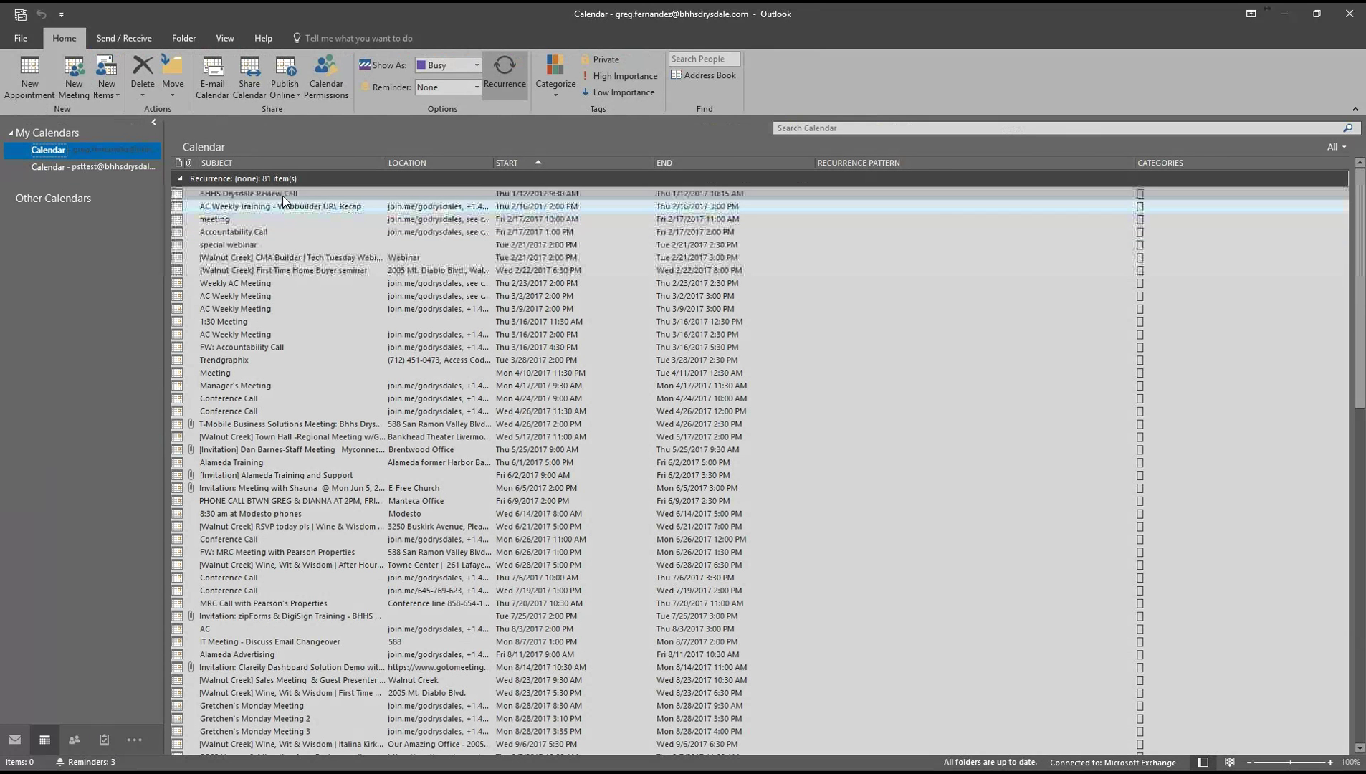
Select all appointments, drag them into the psttest mailbox's Calendar, and dismiss the Reminders window.
{"action": "left_click", "coordinate": [284, 199]}
{"action": "key", "text": "ctrl+a"}
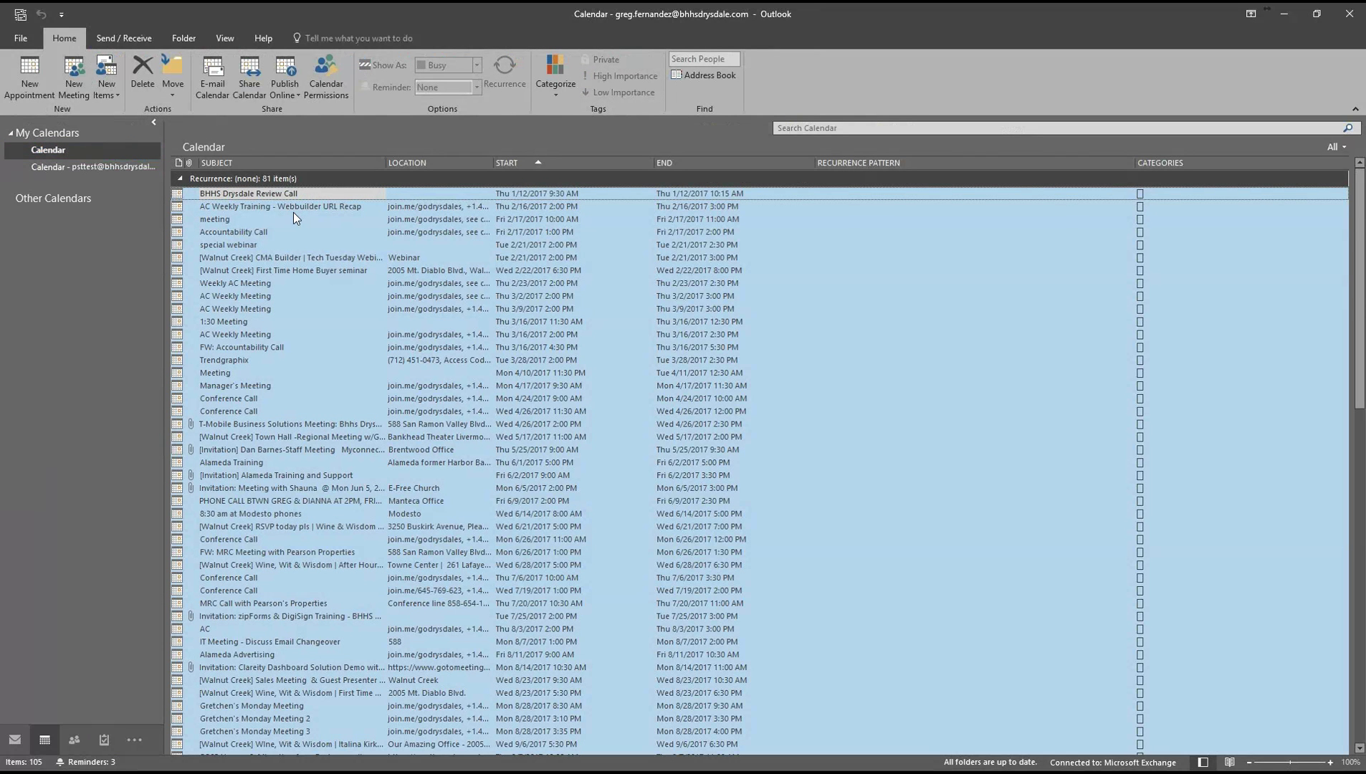
{"action": "left_click", "coordinate": [93, 167]}
{"action": "left_click", "coordinate": [113, 166]}
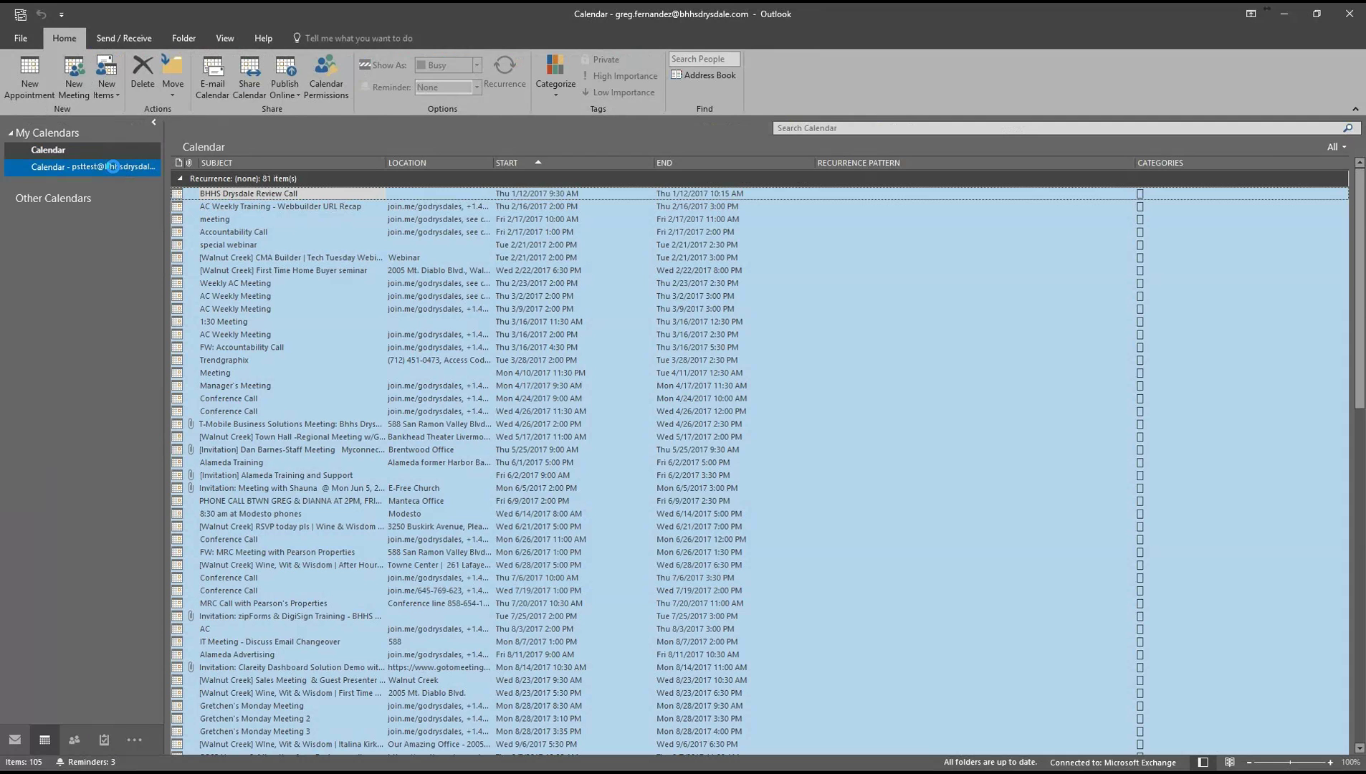
{"action": "left_click_drag", "start_coordinate": [113, 166], "coordinate": [113, 166]}
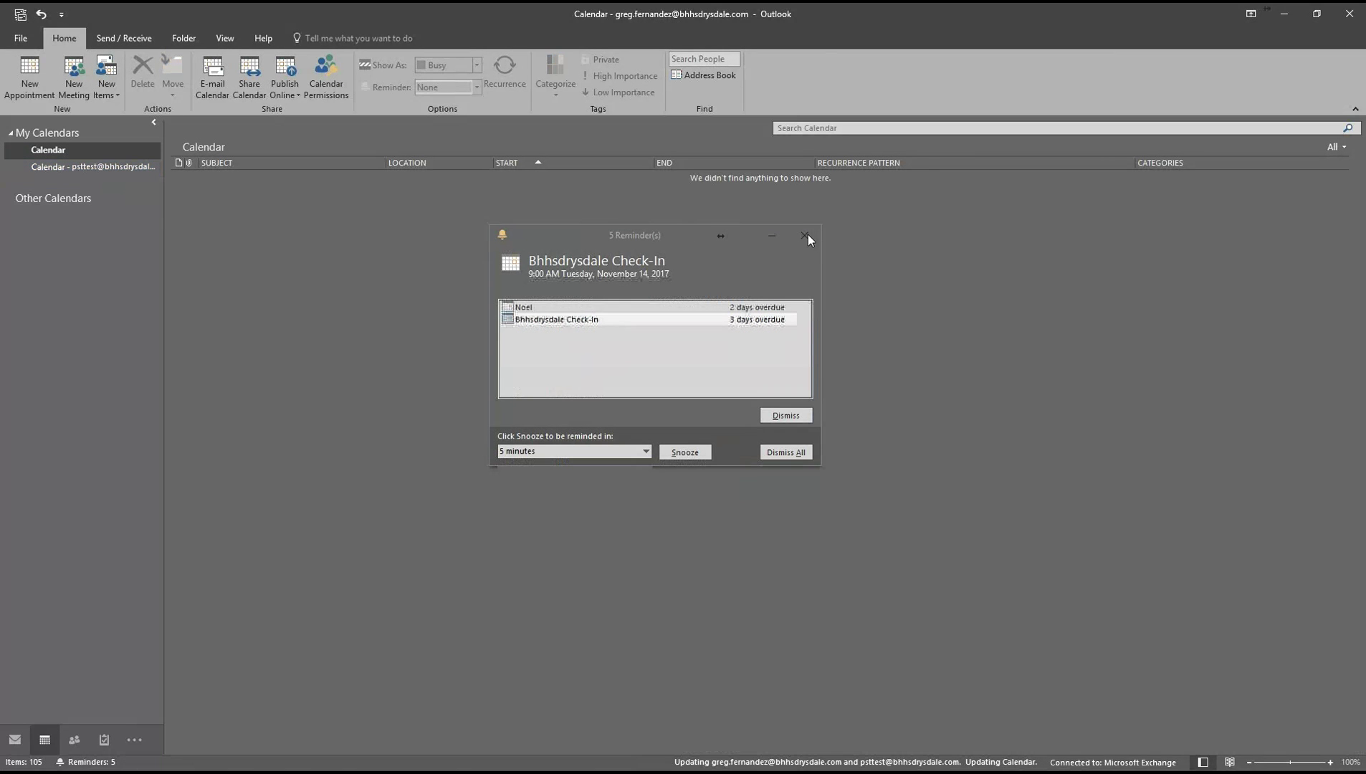
{"action": "left_click", "coordinate": [808, 236]}
View the psttest mailbox's Calendar to check the 81 moved appointments.
{"action": "left_click", "coordinate": [77, 166]}
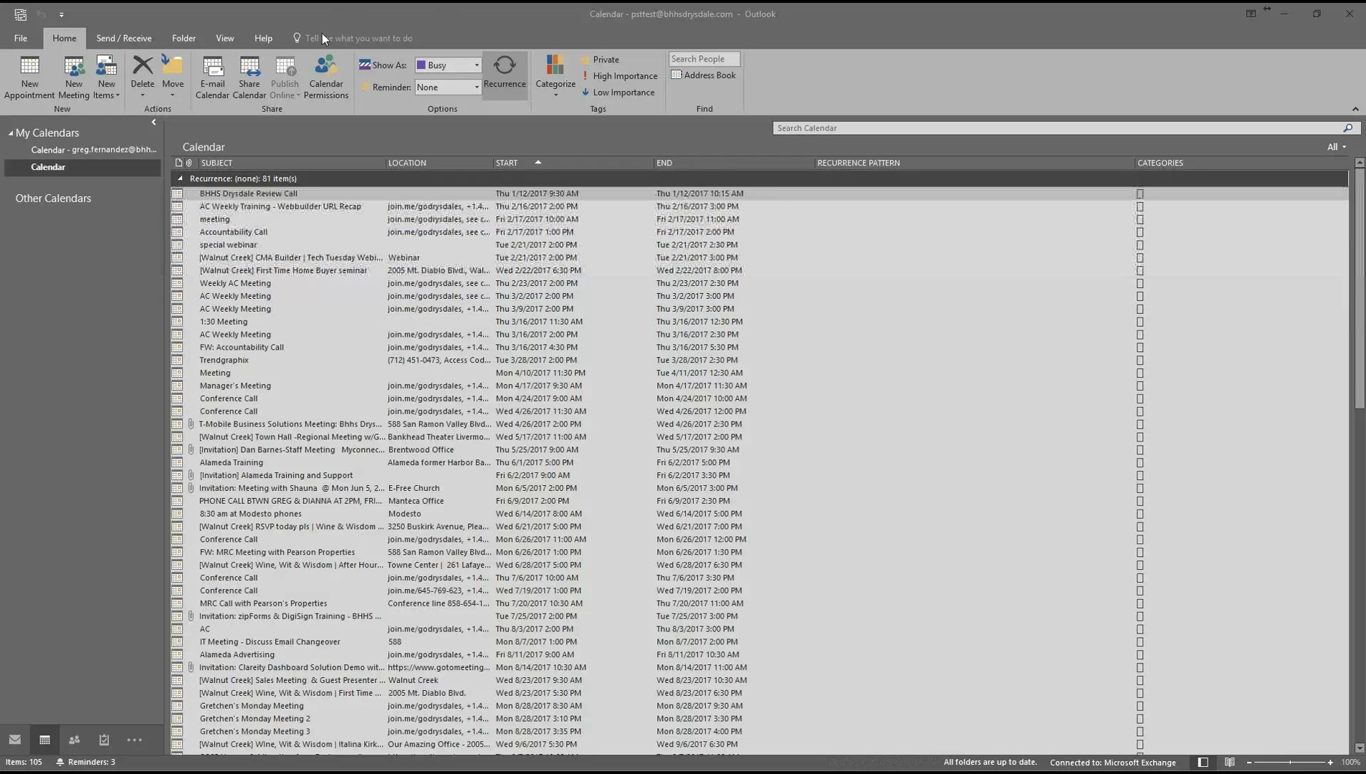
{"action": "left_click", "coordinate": [22, 41]}
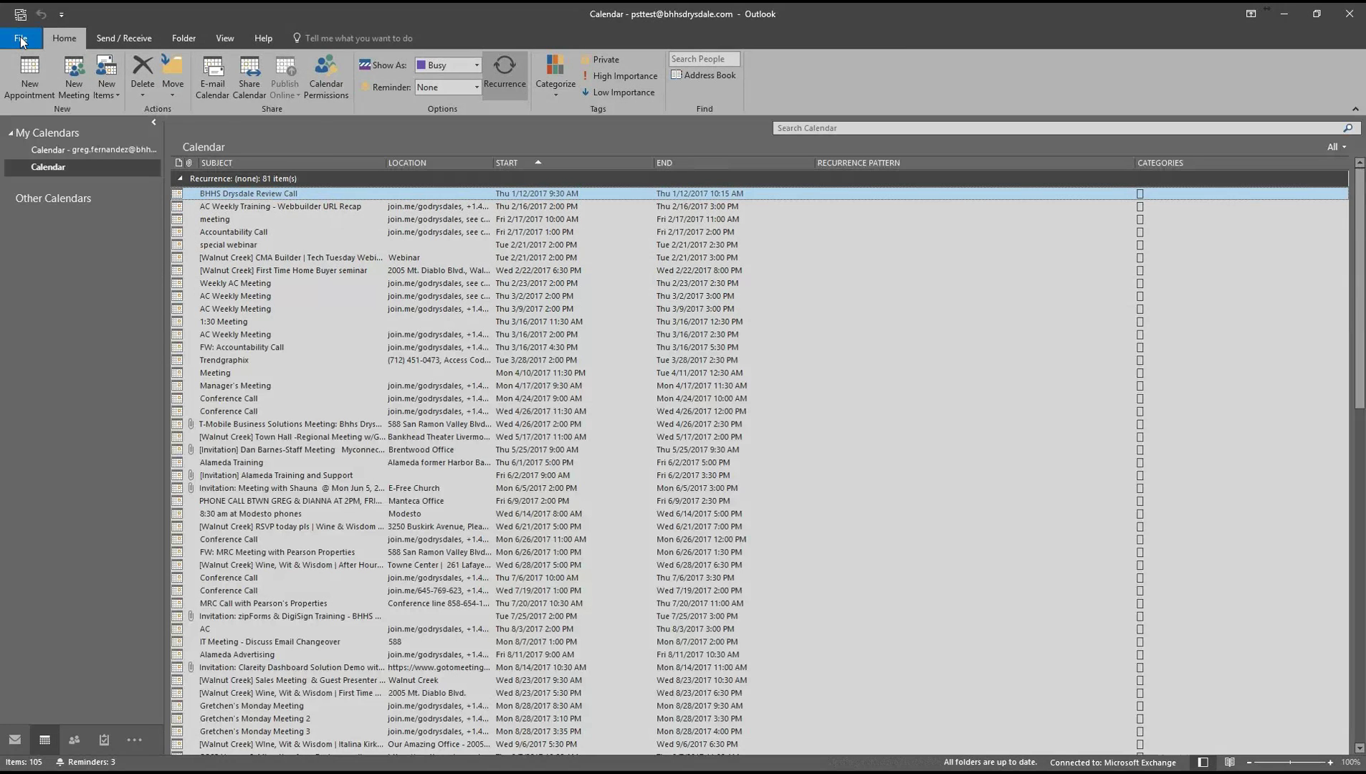
{"action": "left_click", "coordinate": [21, 40]}
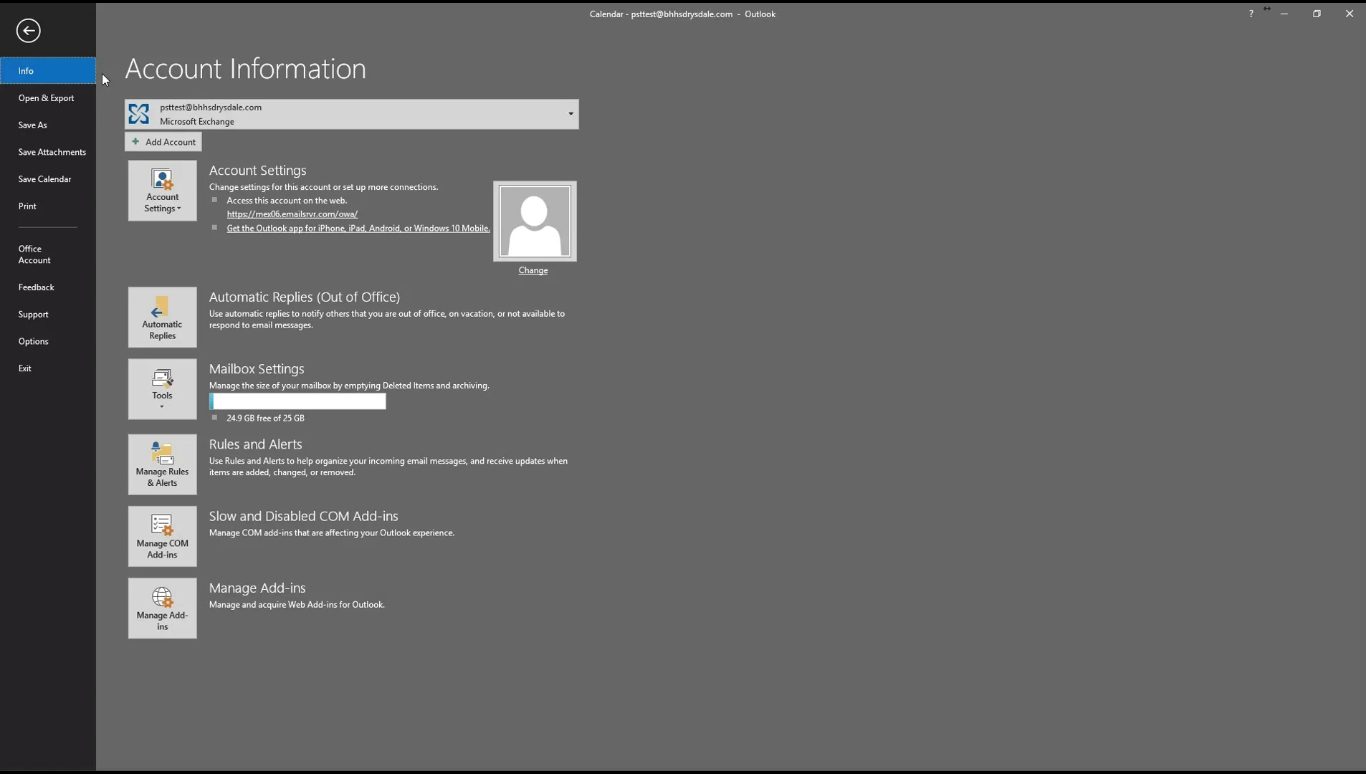
{"action": "left_click", "coordinate": [26, 33]}
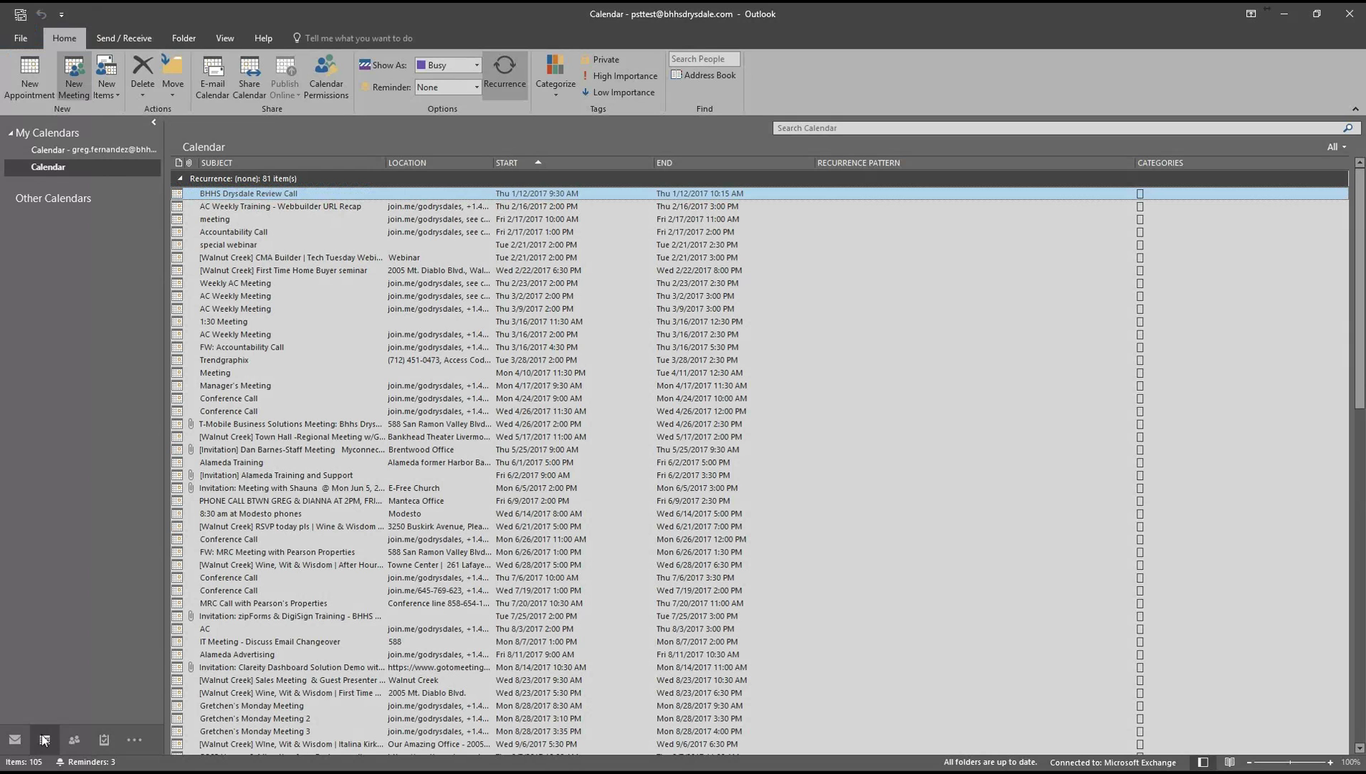
Go to Mail and select the psttest mailbox's empty Inbox.
{"action": "left_click", "coordinate": [13, 745]}
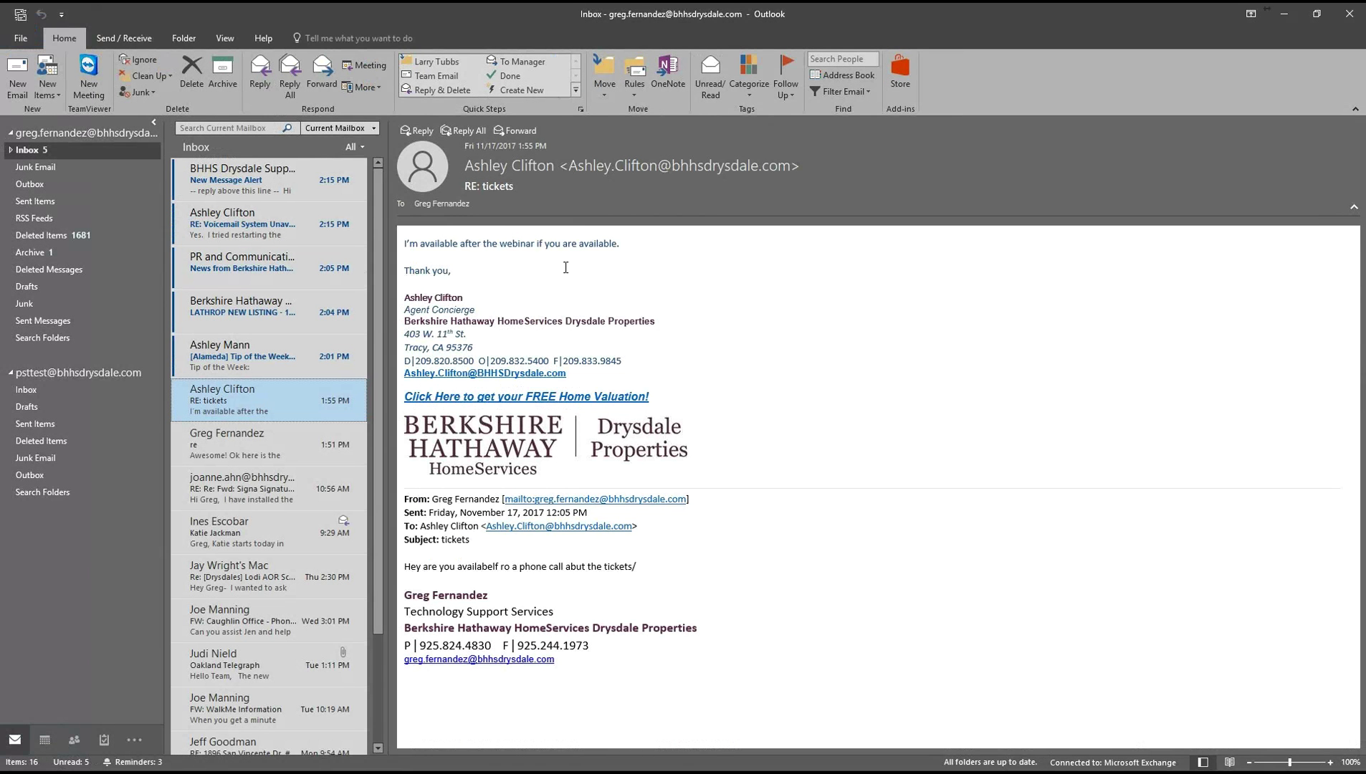
{"action": "left_click", "coordinate": [32, 391]}
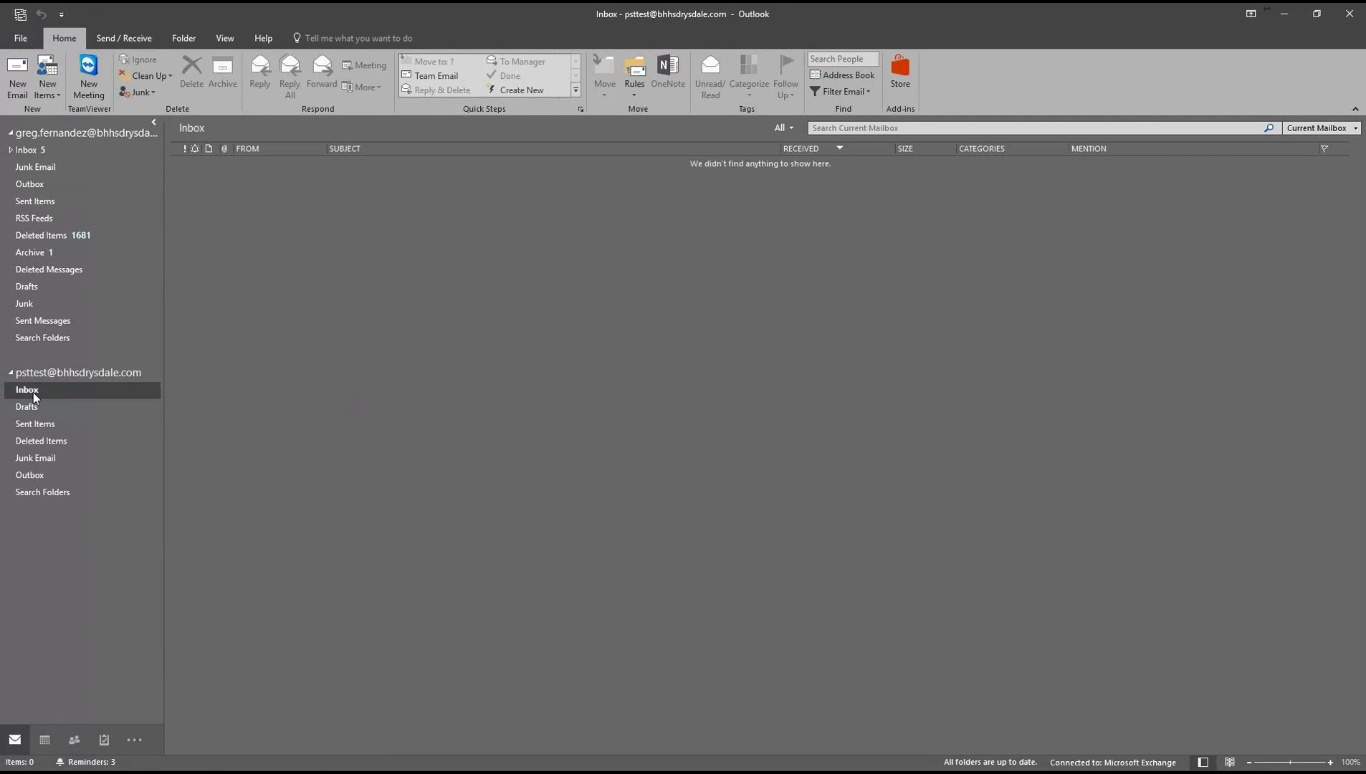
{"action": "left_click", "coordinate": [33, 393]}
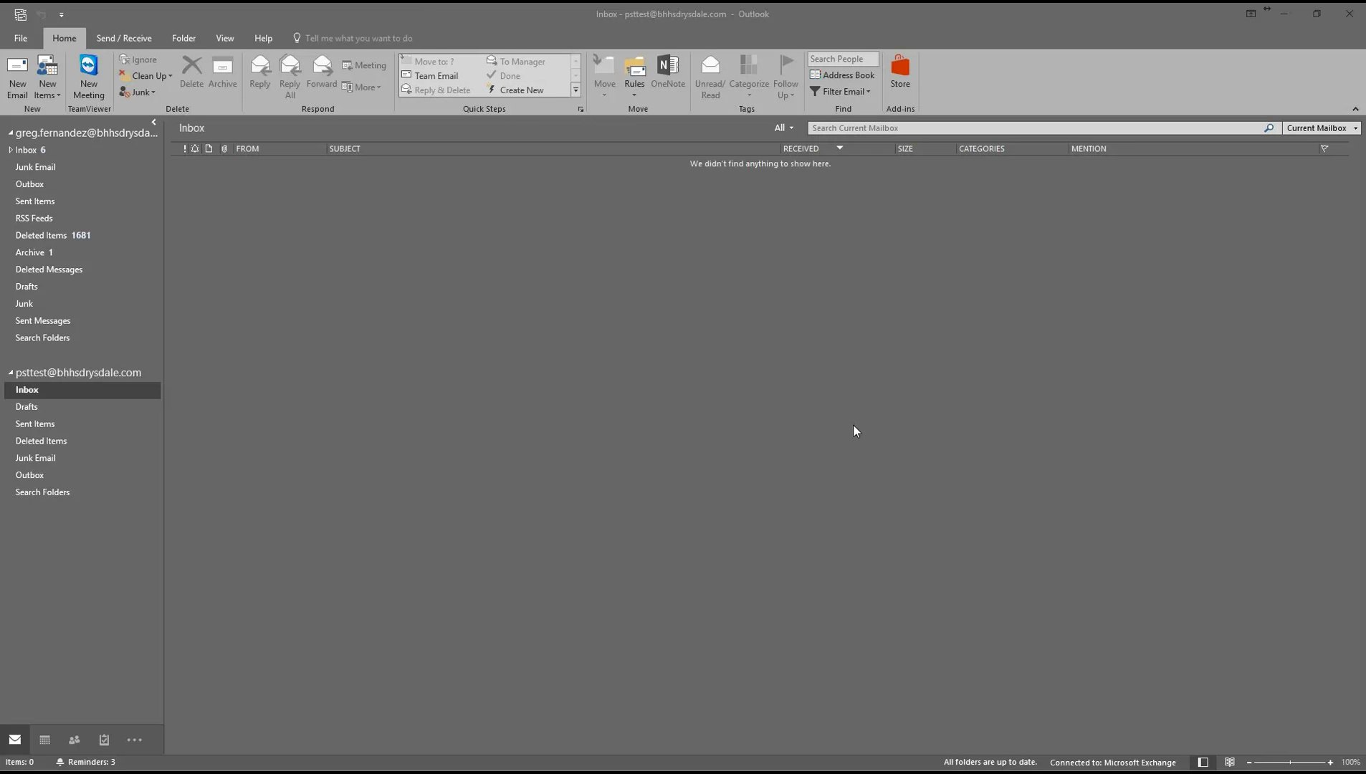
{"action": "left_click", "coordinate": [15, 749]}
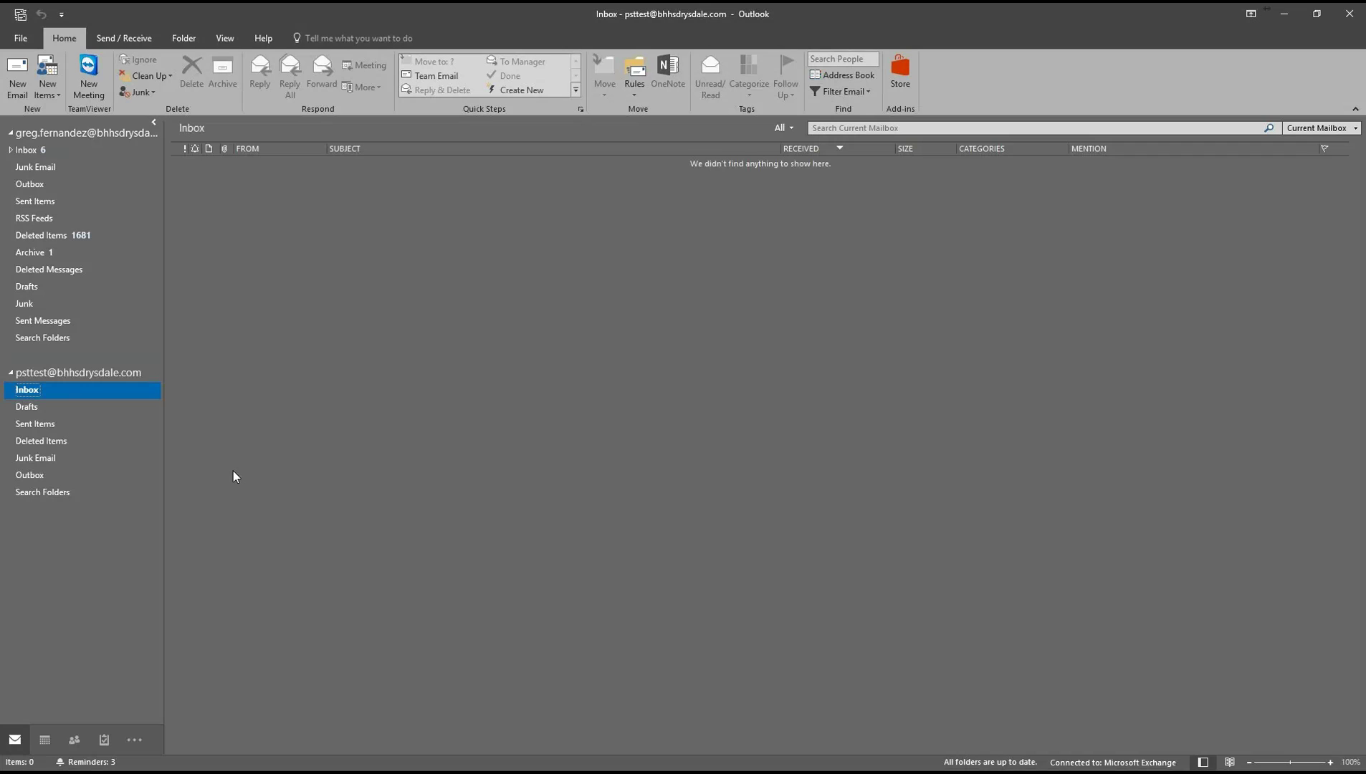
{"action": "left_click", "coordinate": [43, 188]}
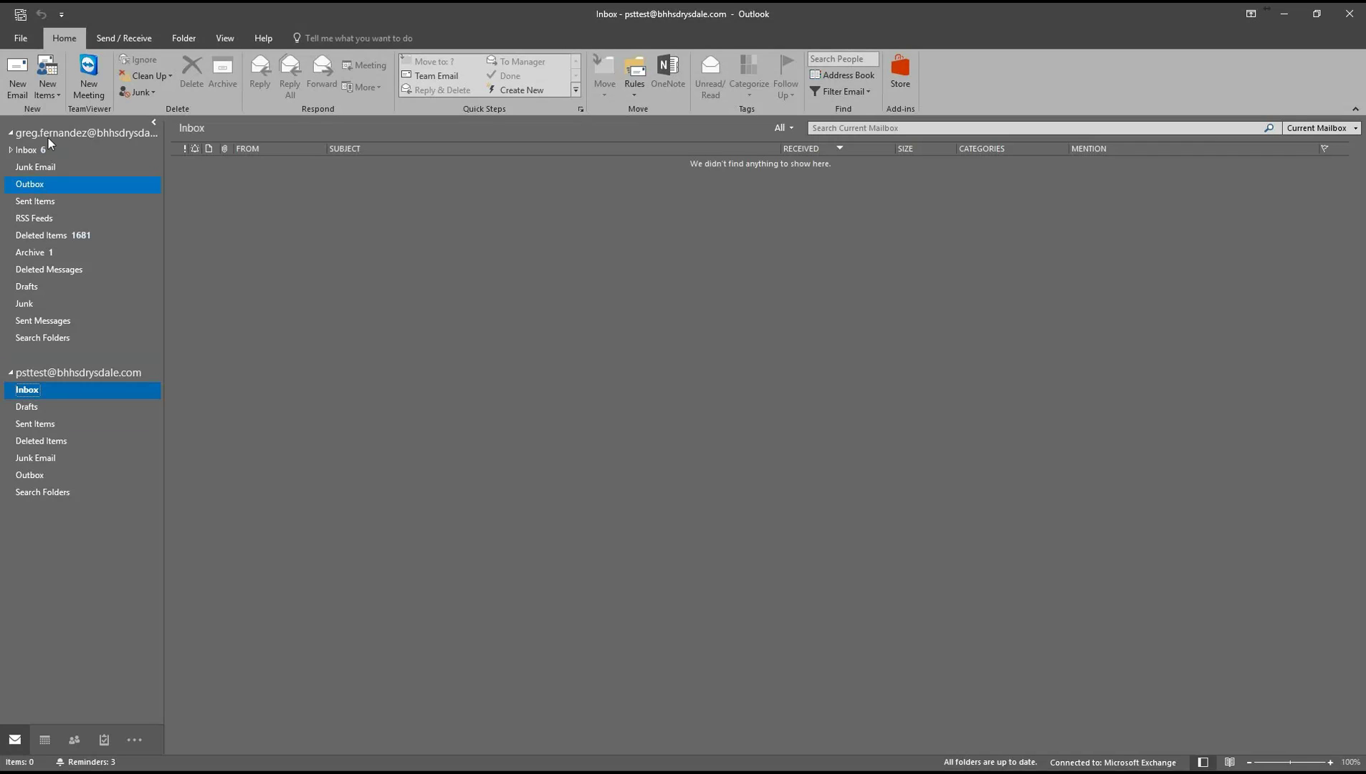
{"action": "left_click", "coordinate": [30, 156]}
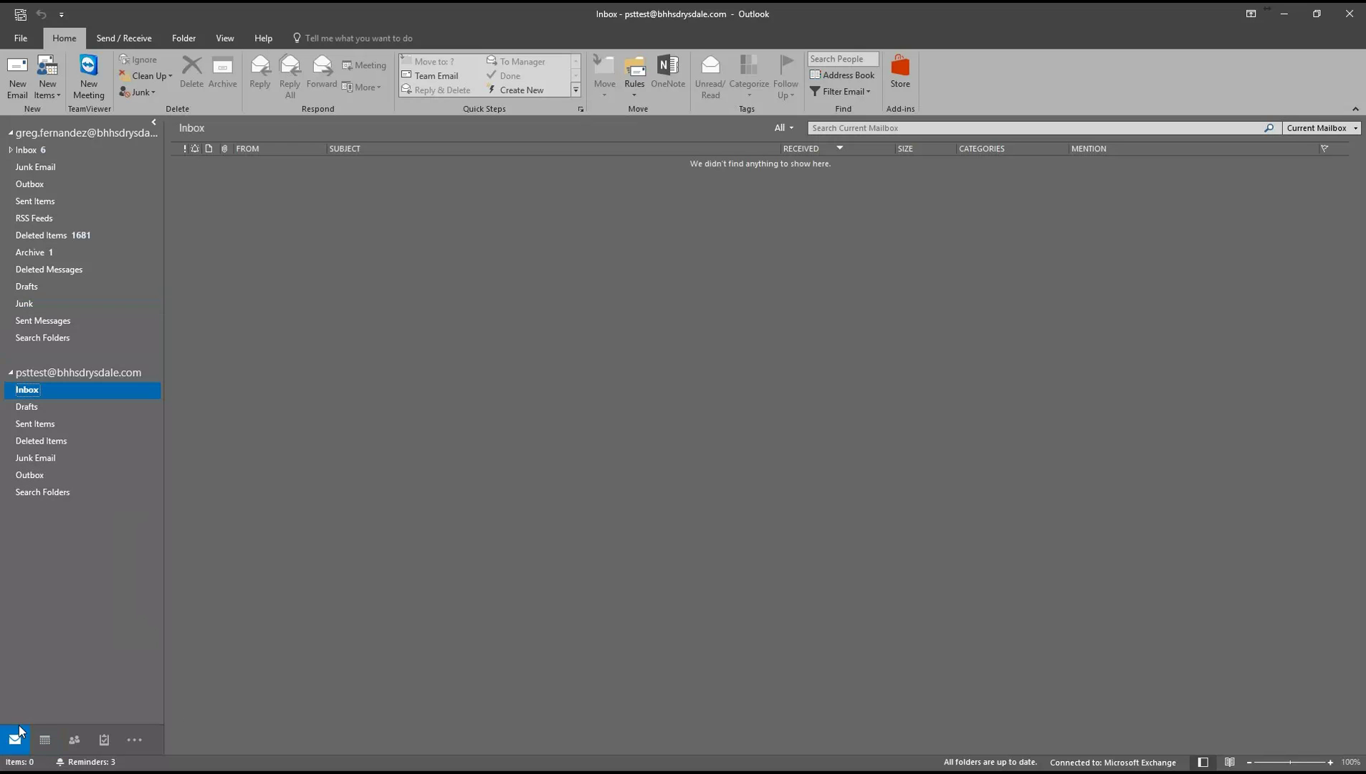
{"action": "mouse_move", "coordinate": [45, 747]}
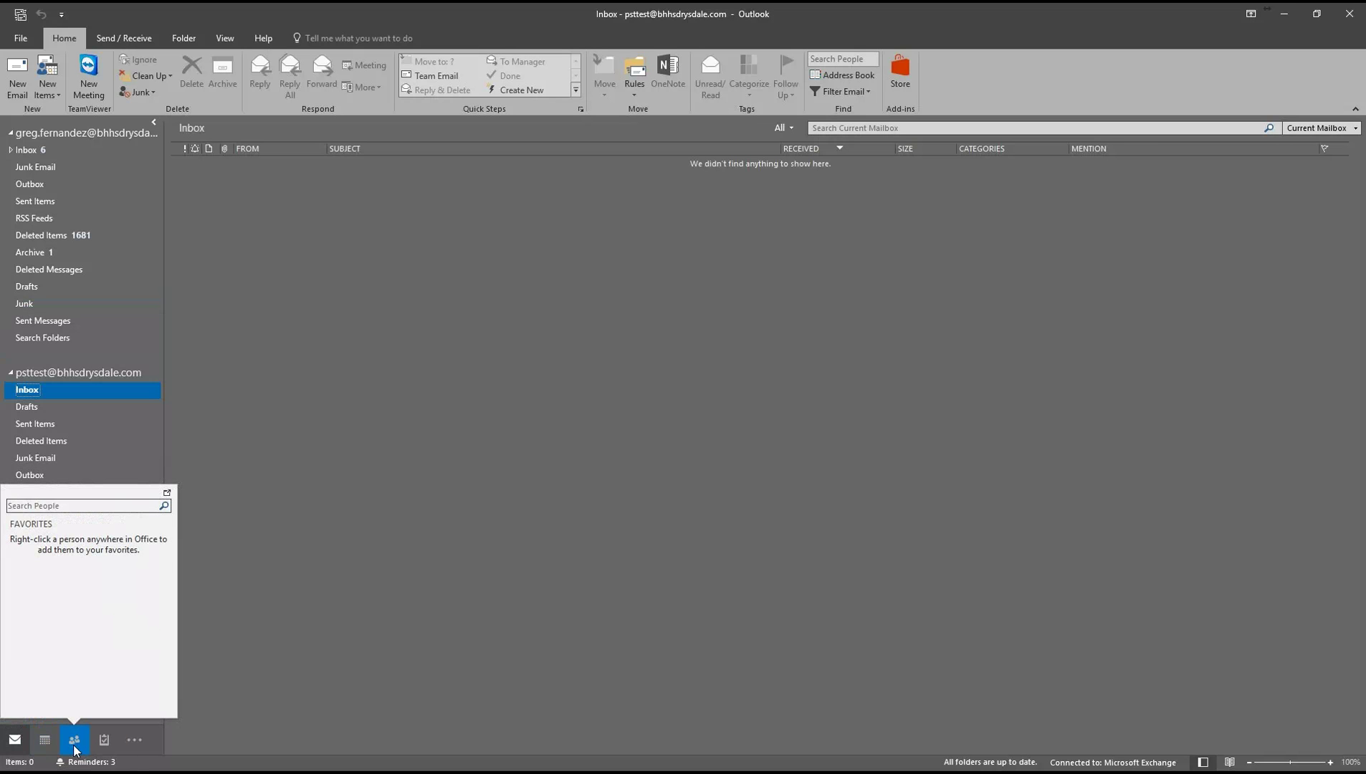
Open People and show only the main account's Contacts folder with 949 items.
{"action": "left_click", "coordinate": [75, 749]}
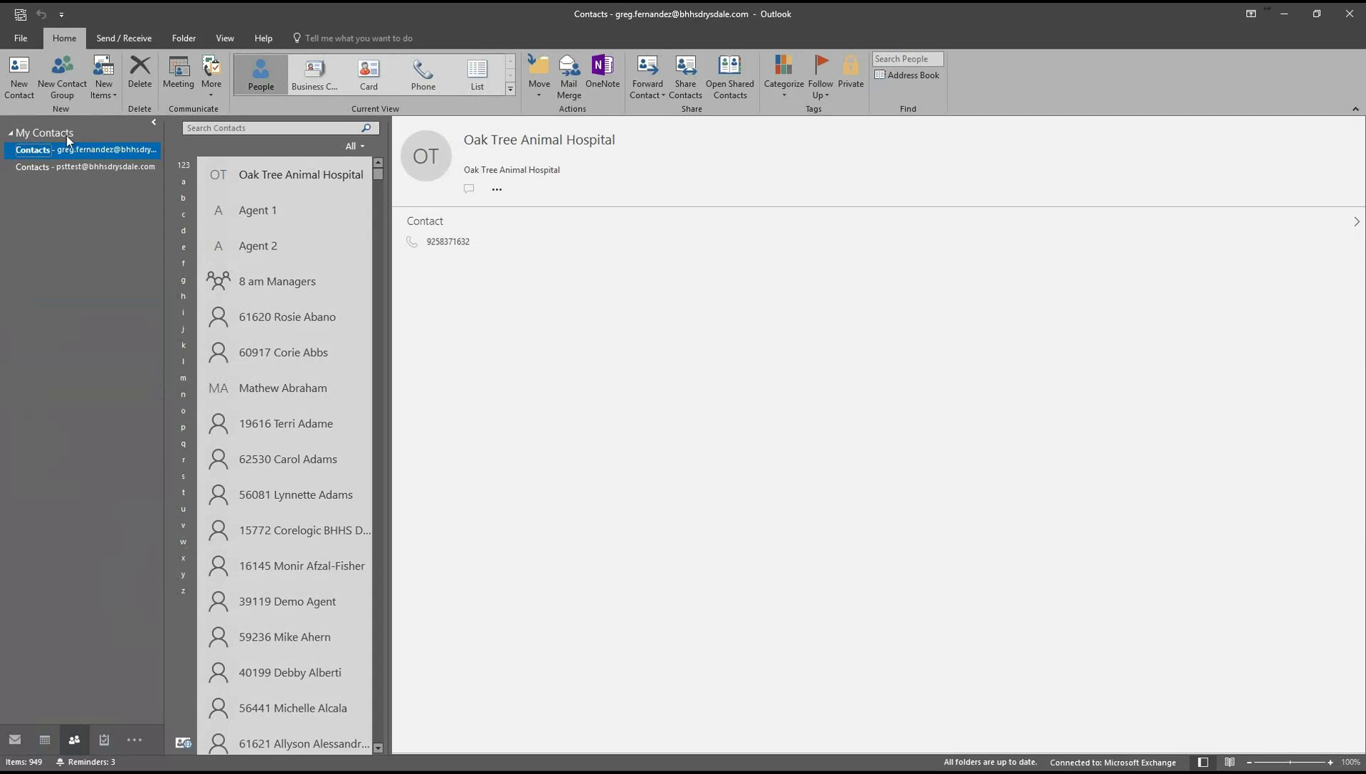
{"action": "left_click", "coordinate": [93, 171], "text": "ctrl"}
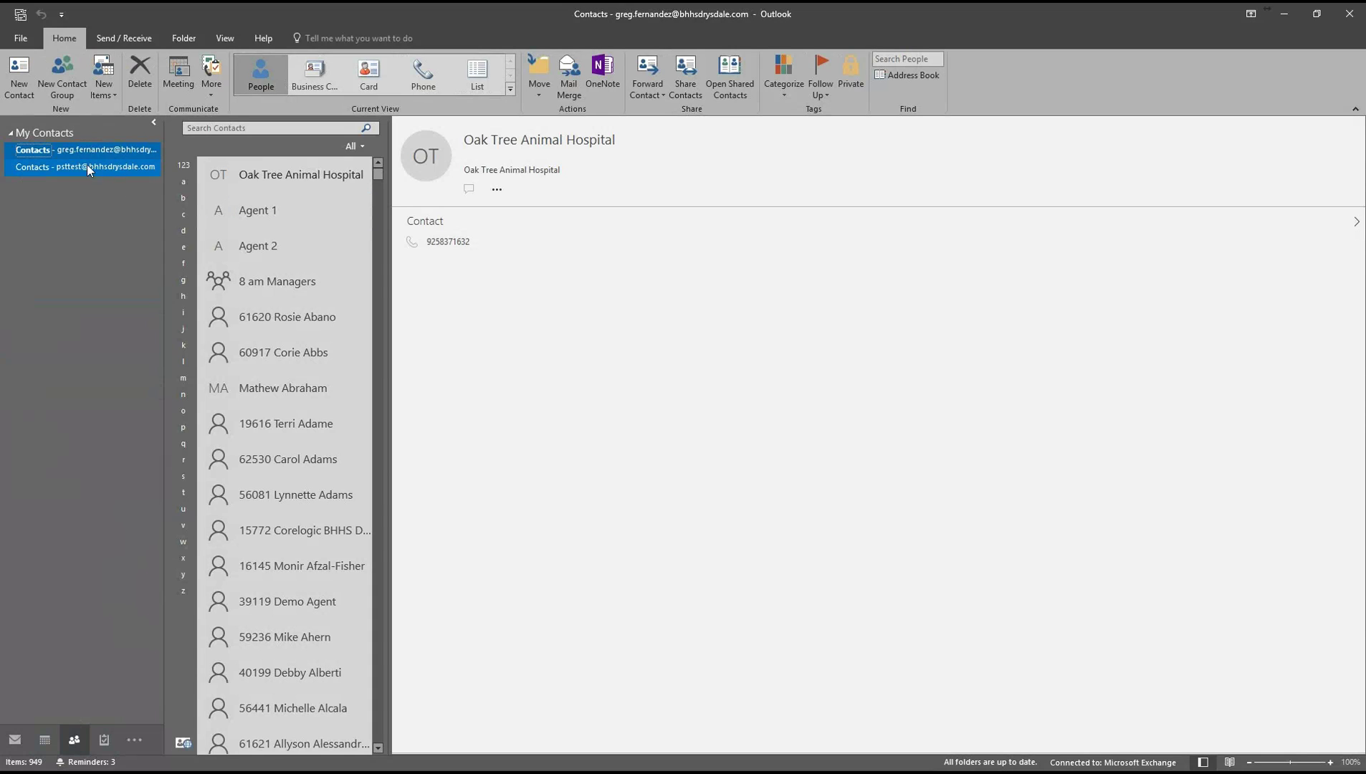
{"action": "left_click", "coordinate": [105, 166], "text": "ctrl"}
{"action": "left_click", "coordinate": [273, 173]}
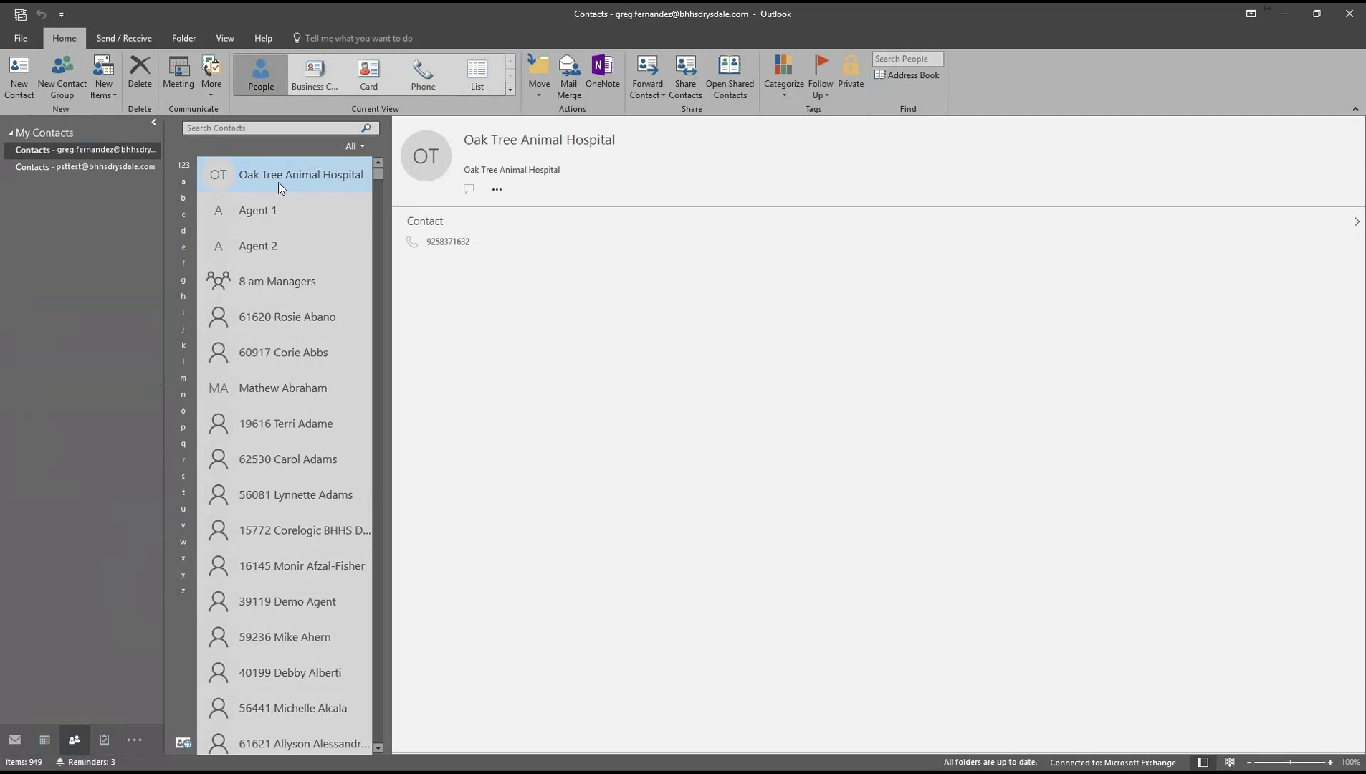
Select all main contacts and drag them onto the 'Contacts - psttest' folder.
{"action": "key", "text": "ctrl+a"}
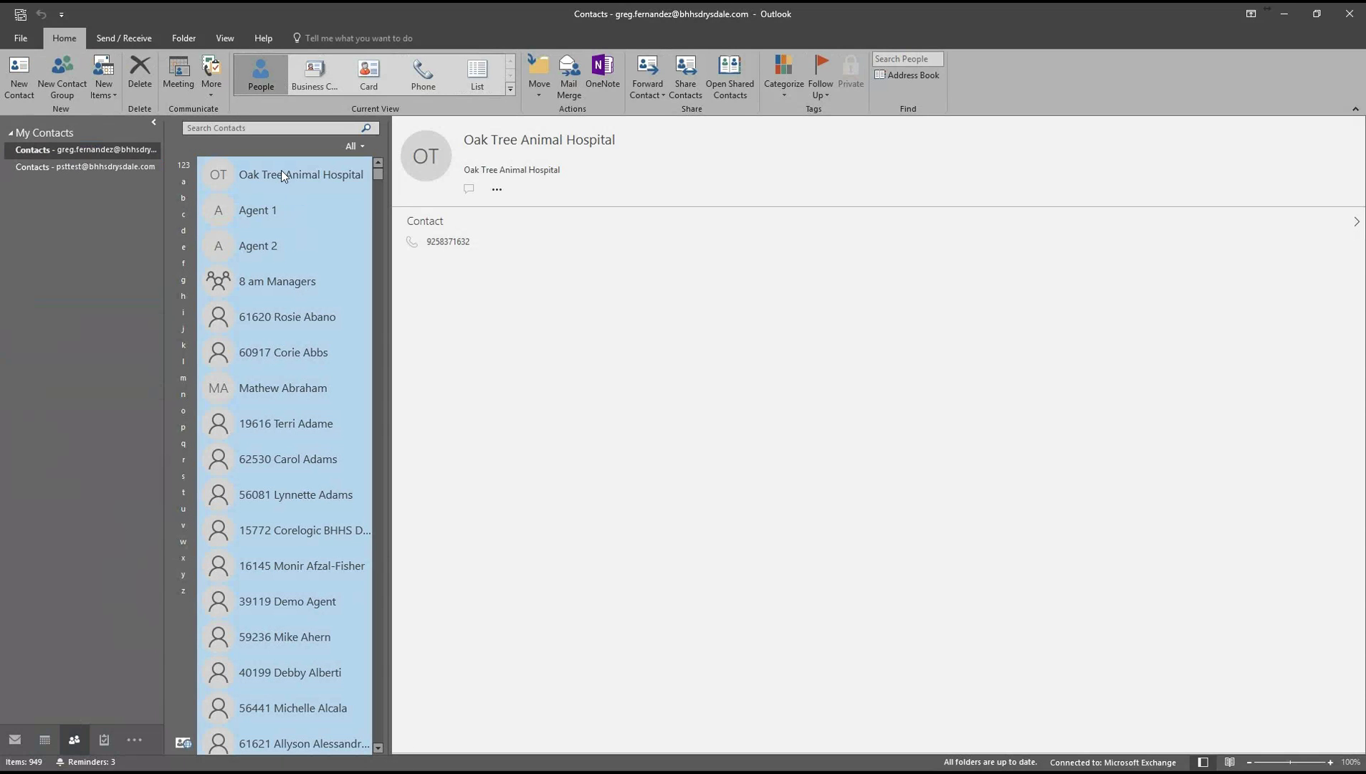
{"action": "left_click_drag", "start_coordinate": [272, 174], "coordinate": [63, 165]}
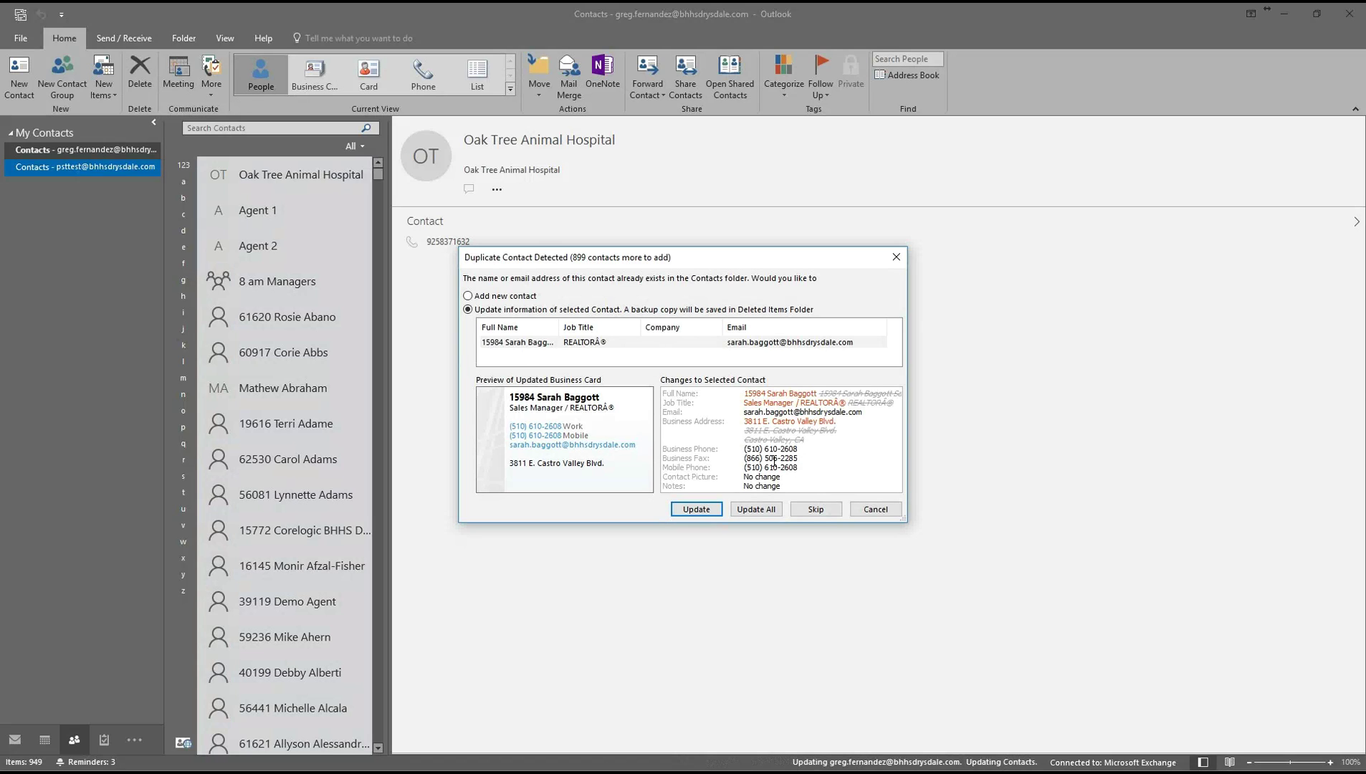
Skip the first duplicate contact, then choose Update All for the remaining duplicates.
{"action": "left_click", "coordinate": [816, 508]}
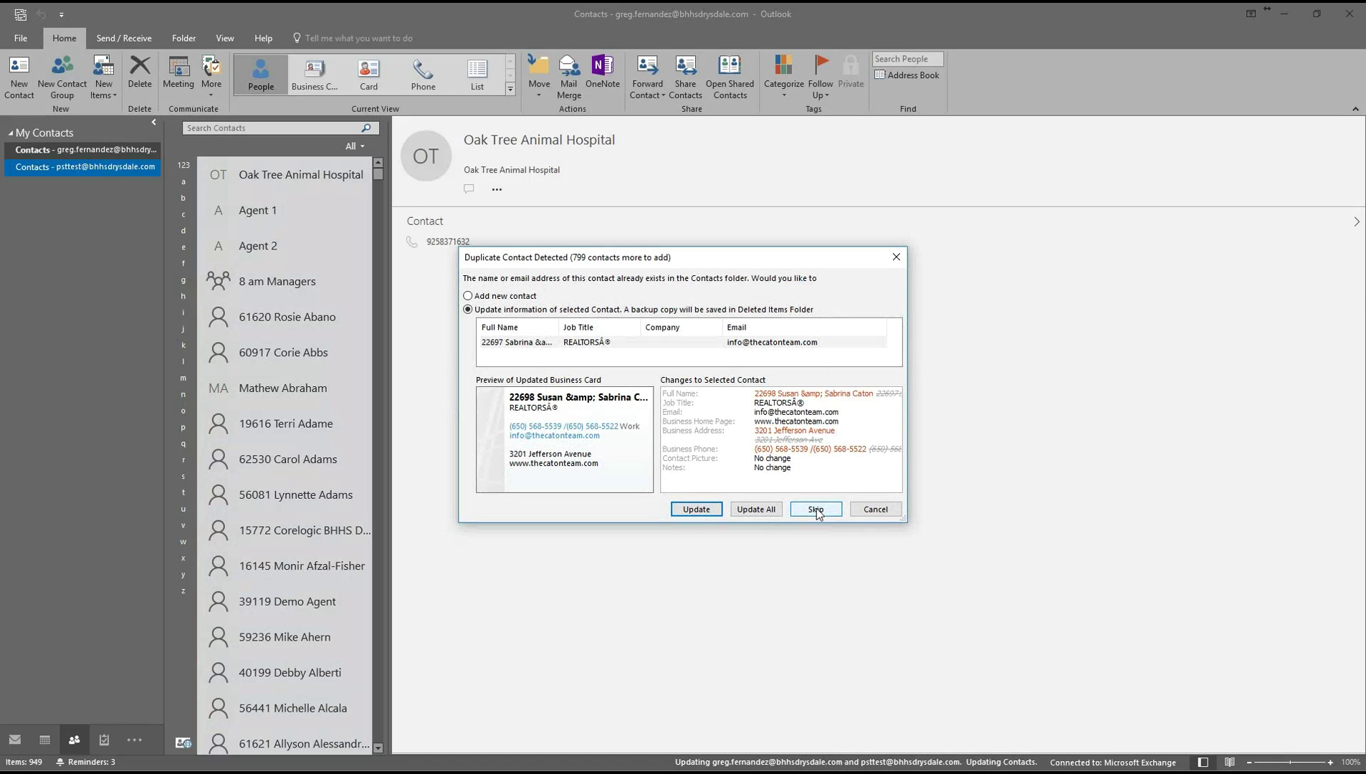
{"action": "left_click", "coordinate": [756, 510]}
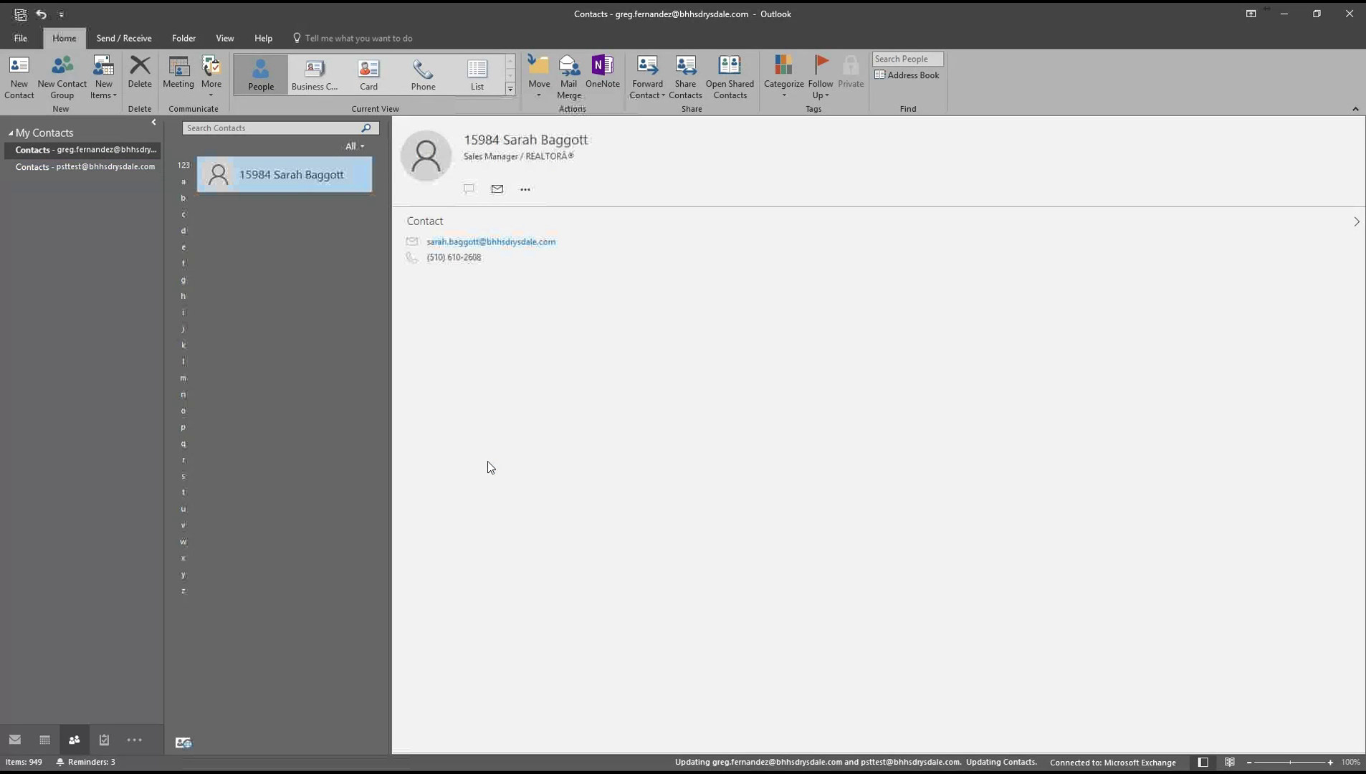
Return to Mail with the psttest Inbox displayed.
{"action": "left_click", "coordinate": [15, 740]}
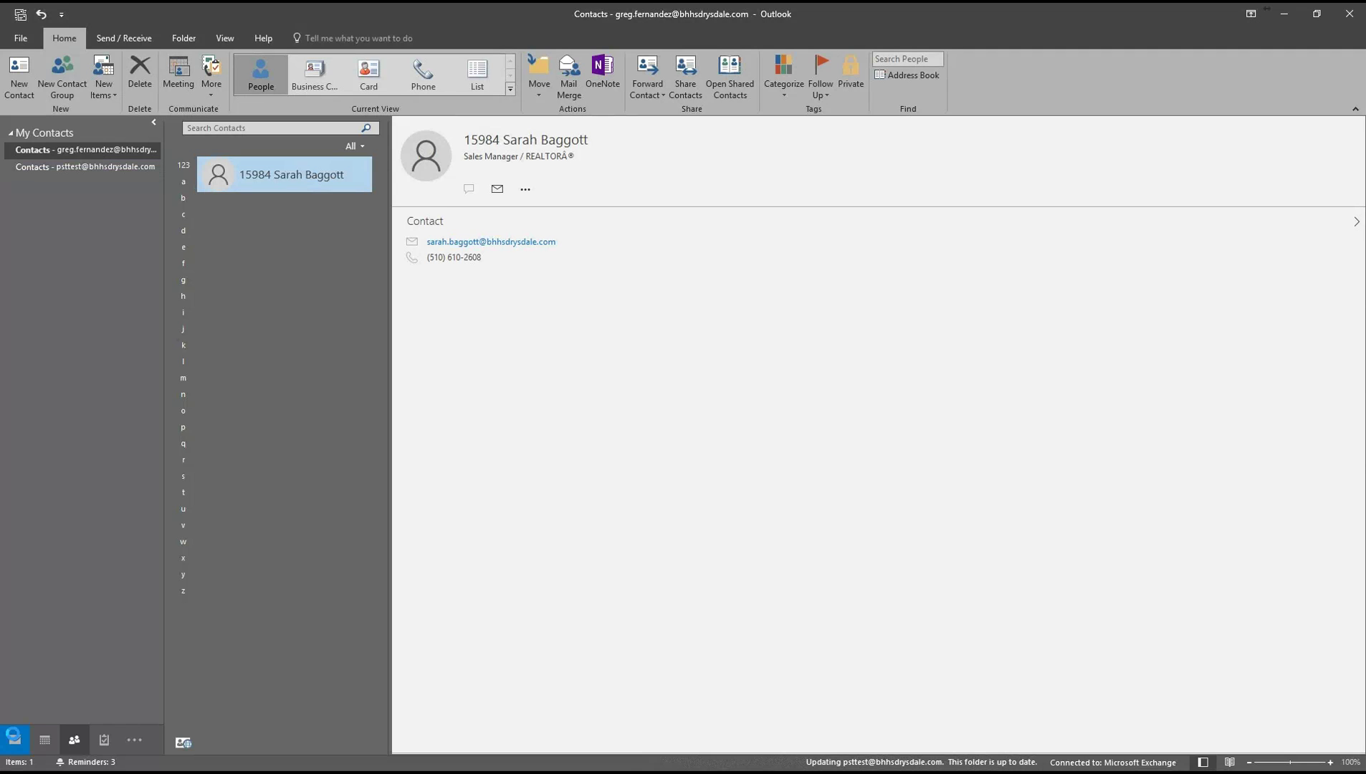